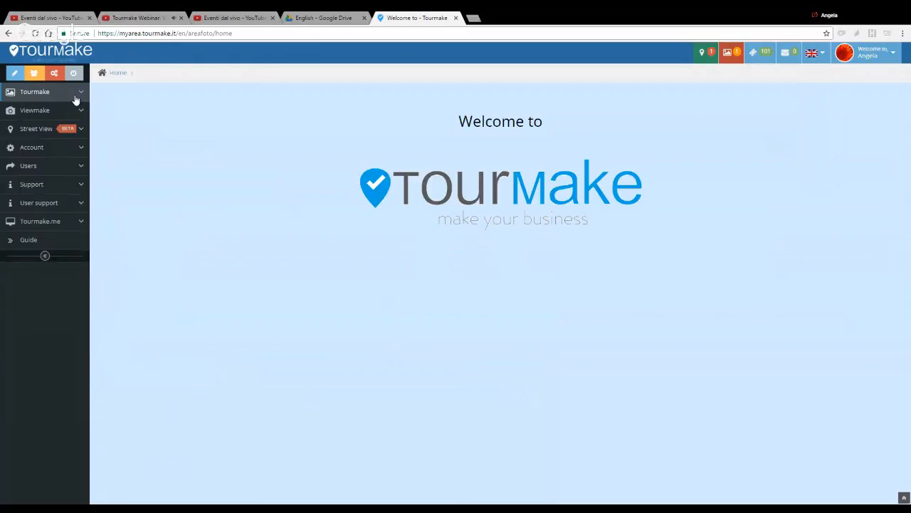
pyautogui.click(77, 100)
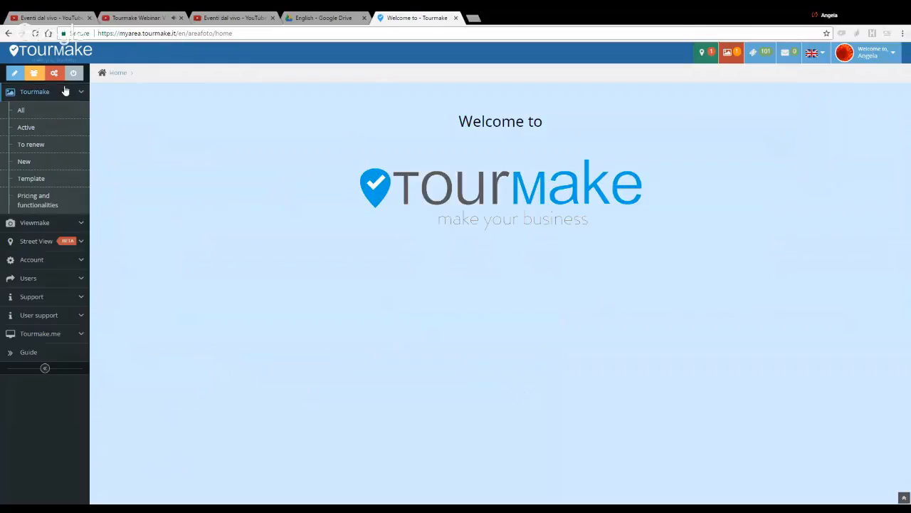
pyautogui.click(300, 15)
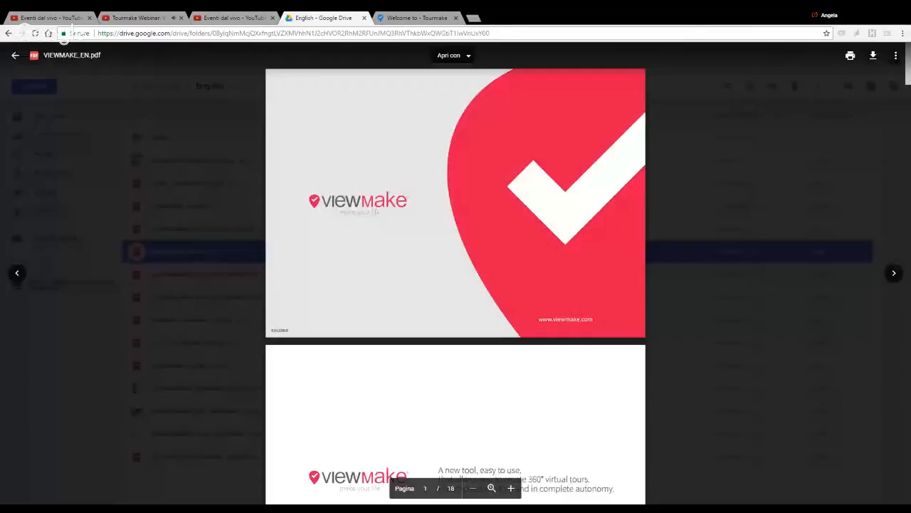
pyautogui.click(421, 18)
pyautogui.click(25, 224)
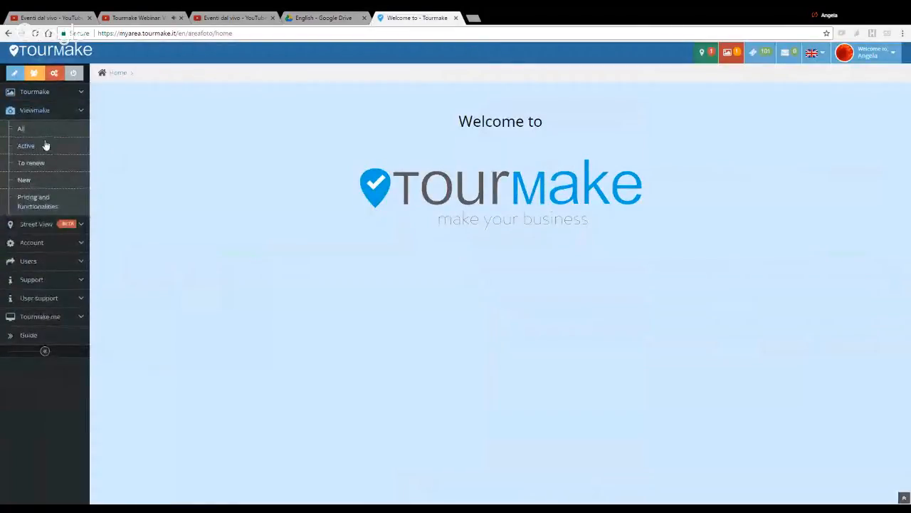
# Step: Switch to Google Drive and read the VIEWMAKE_EN.pdf presentation from the cover through the "Choose your view mode" page
pyautogui.click(306, 15)
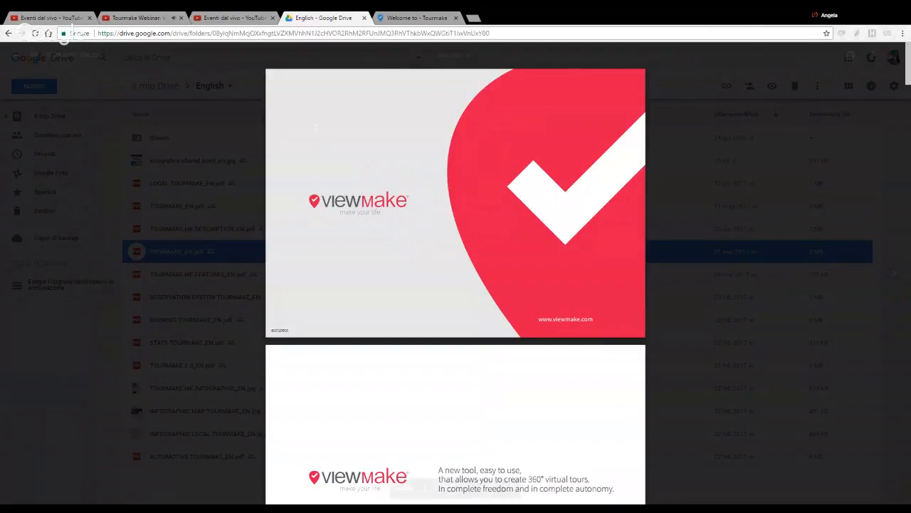
pyautogui.scroll(-2, 331, 185)
pyautogui.scroll(-4, 331, 185)
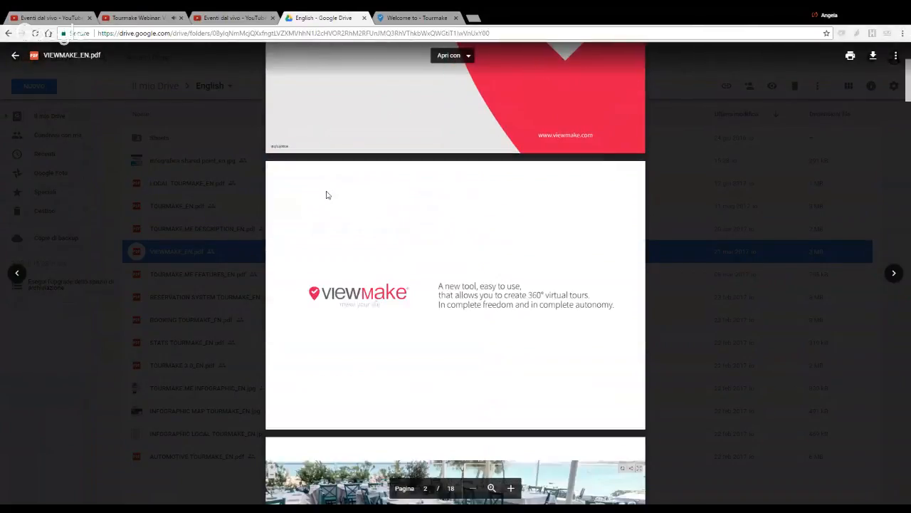
pyautogui.scroll(-2, 456, 271)
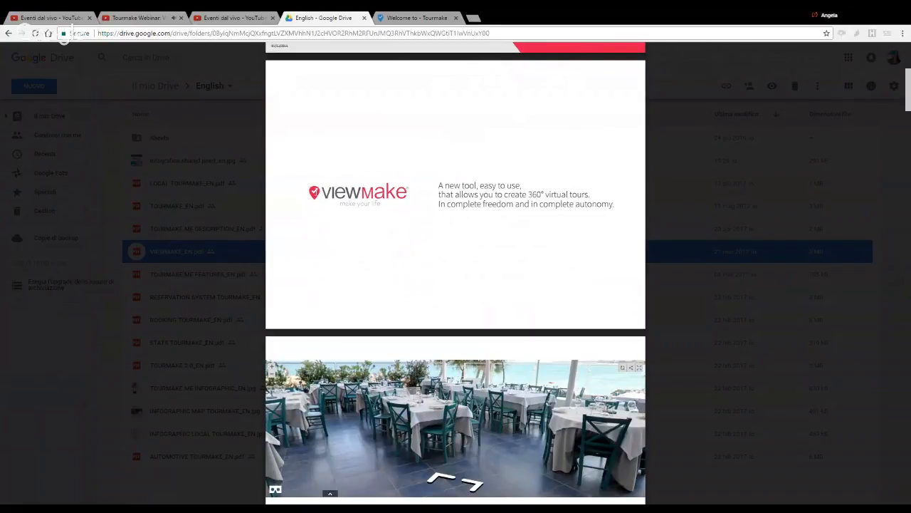
pyautogui.scroll(-2, 456, 273)
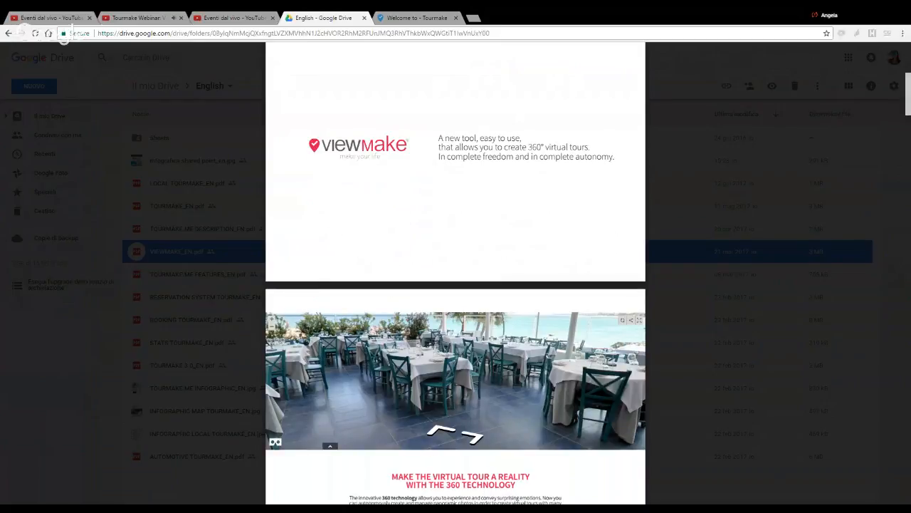
pyautogui.scroll(-2, 456, 284)
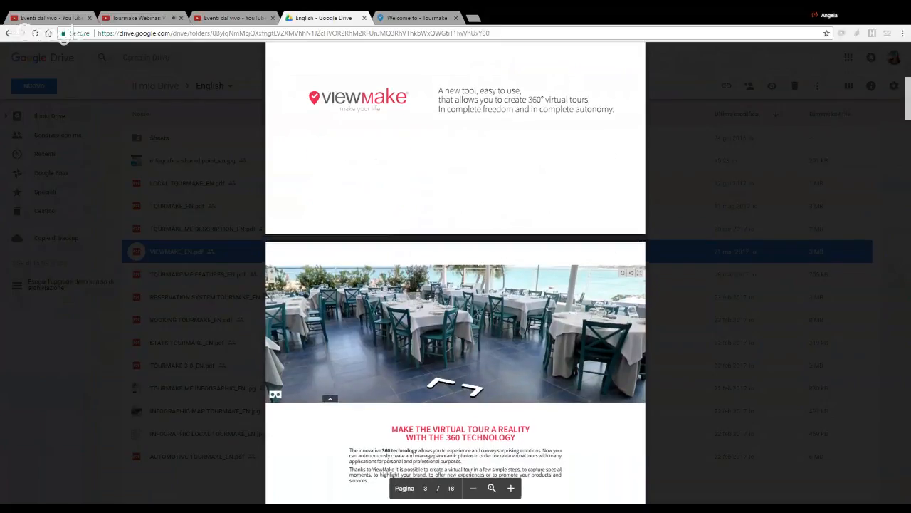
pyautogui.scroll(-2, 315, 194)
pyautogui.scroll(-2, 316, 194)
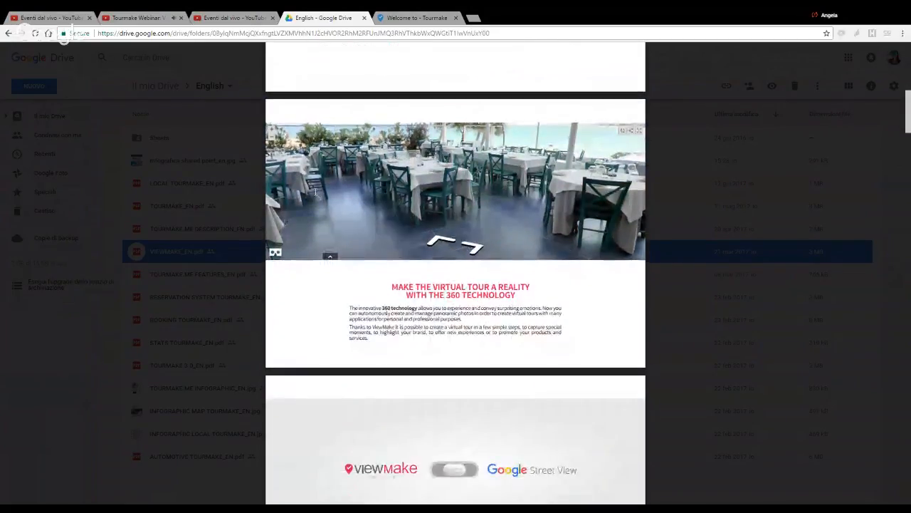
pyautogui.scroll(-1, 316, 192)
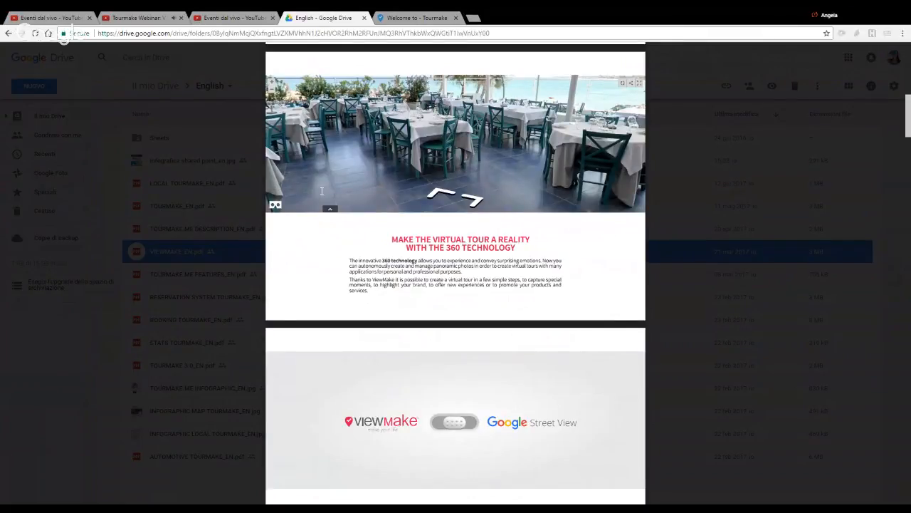
pyautogui.scroll(-1, 322, 191)
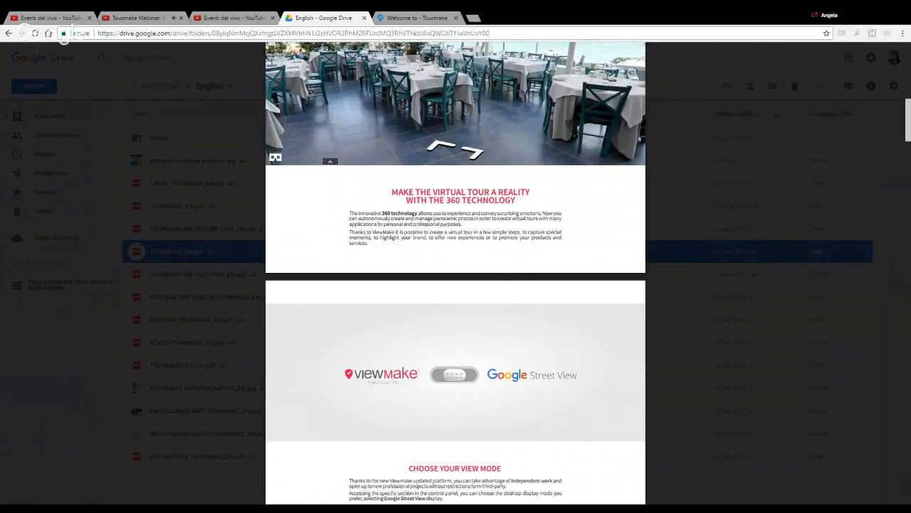
pyautogui.scroll(-1, 456, 270)
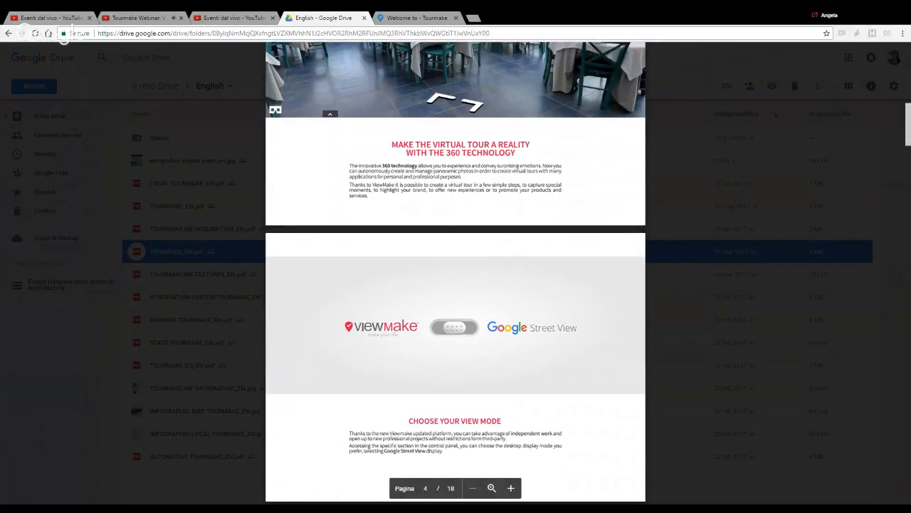
pyautogui.scroll(-1, 456, 270)
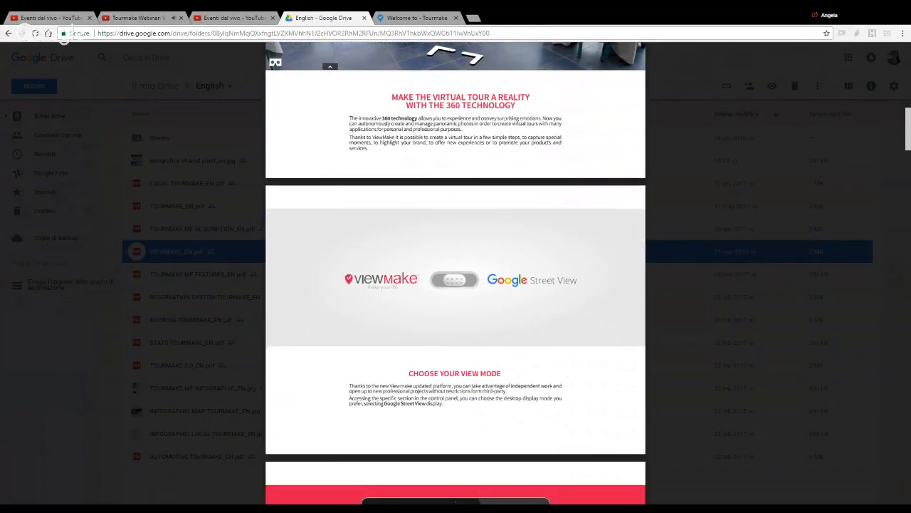
pyautogui.scroll(-1, 322, 190)
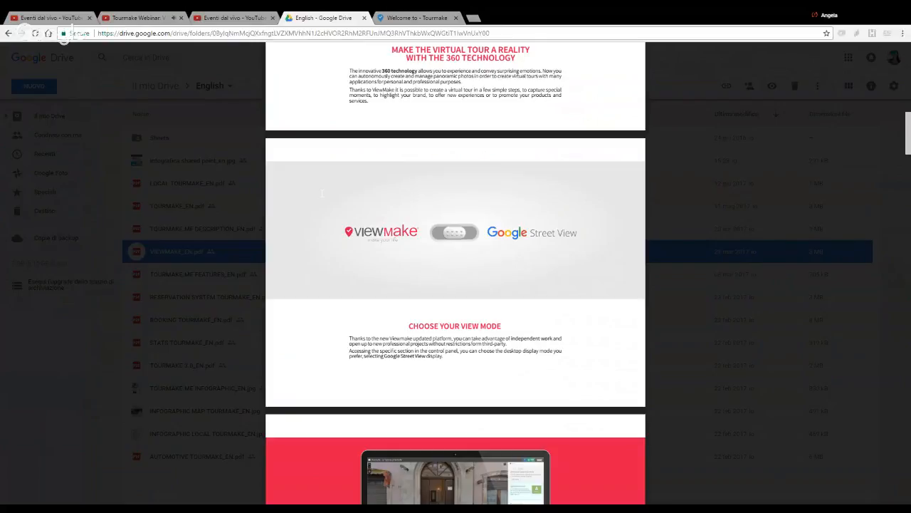
# Step: Switch back to Tourmake and open the list of all Street View tours
pyautogui.click(419, 18)
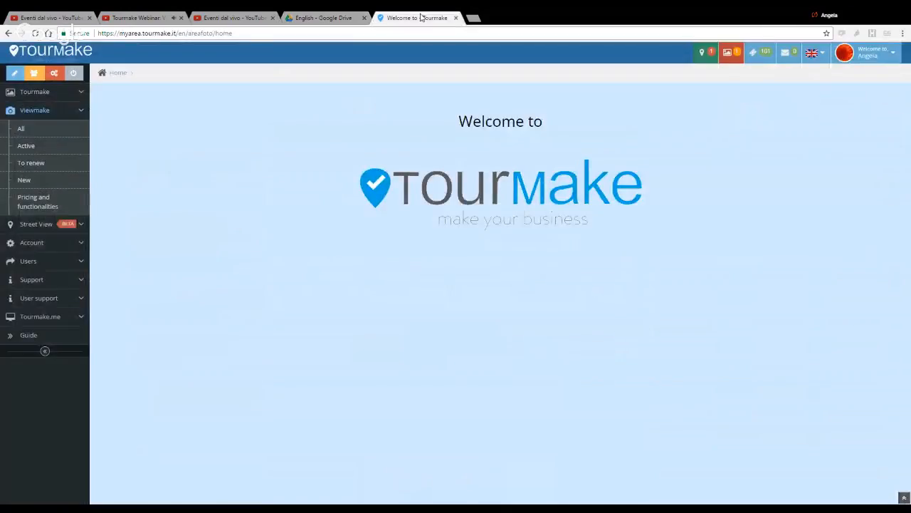
pyautogui.click(39, 224)
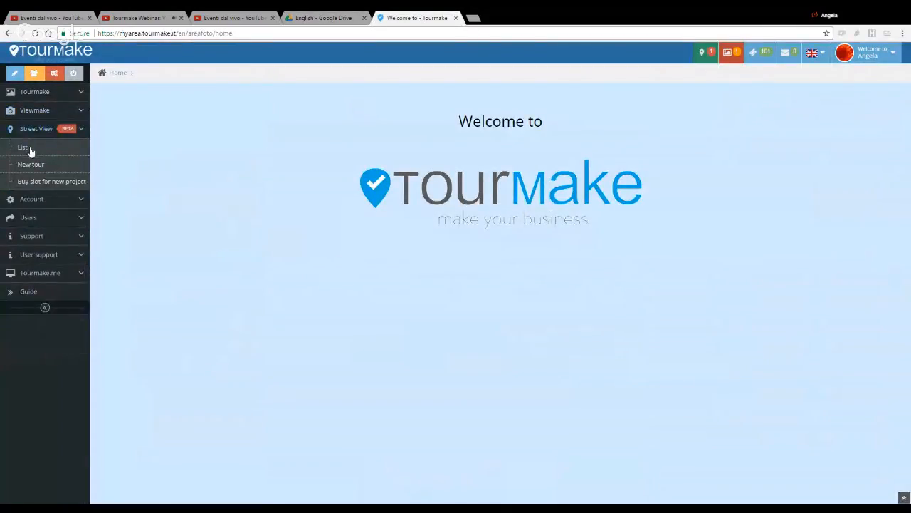
pyautogui.click(30, 146)
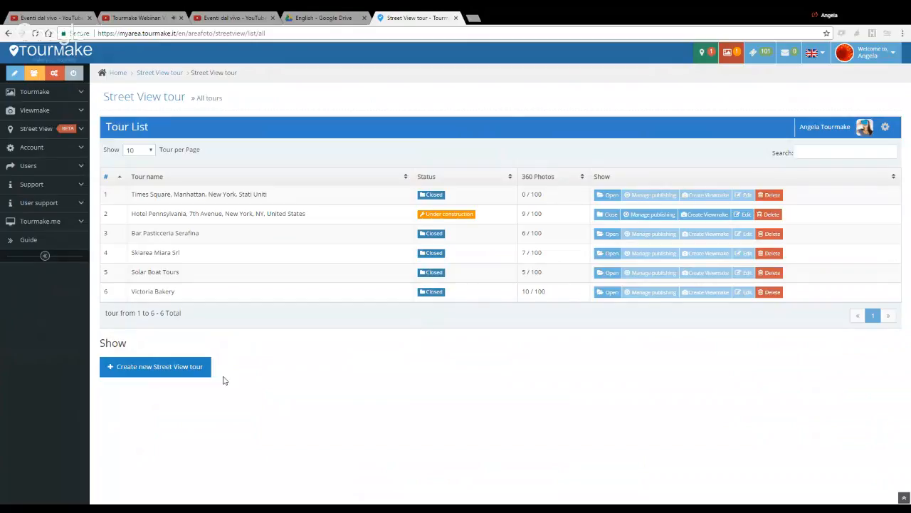
pyautogui.click(30, 130)
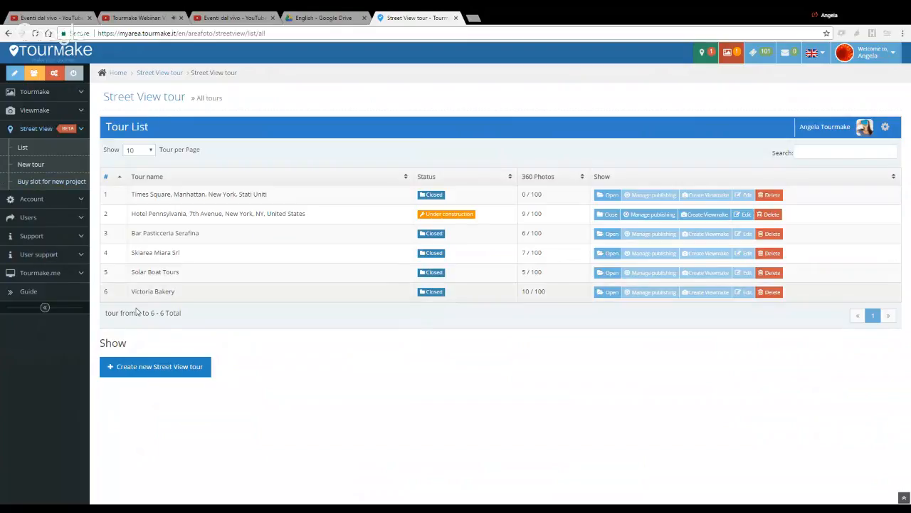
# Step: Create and save a new Street View tour using New York University, New York as its Places page
pyautogui.click(149, 367)
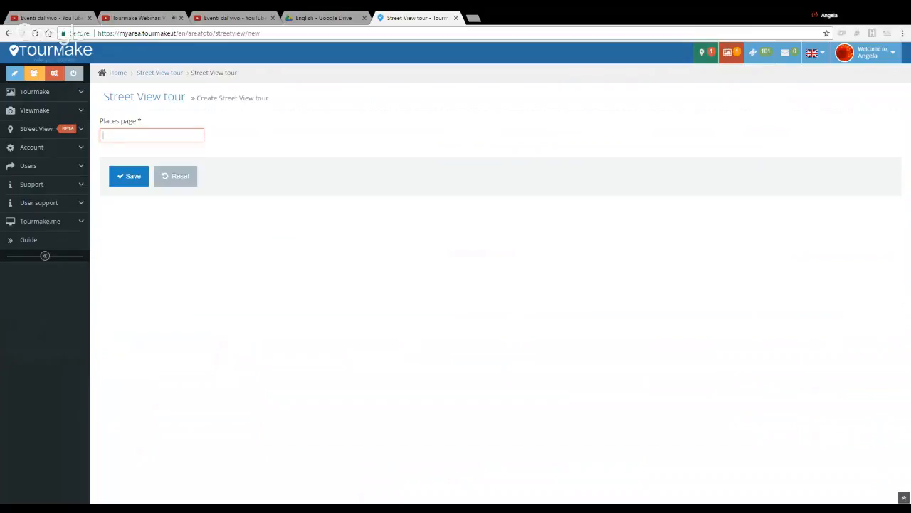
pyautogui.write('new y')
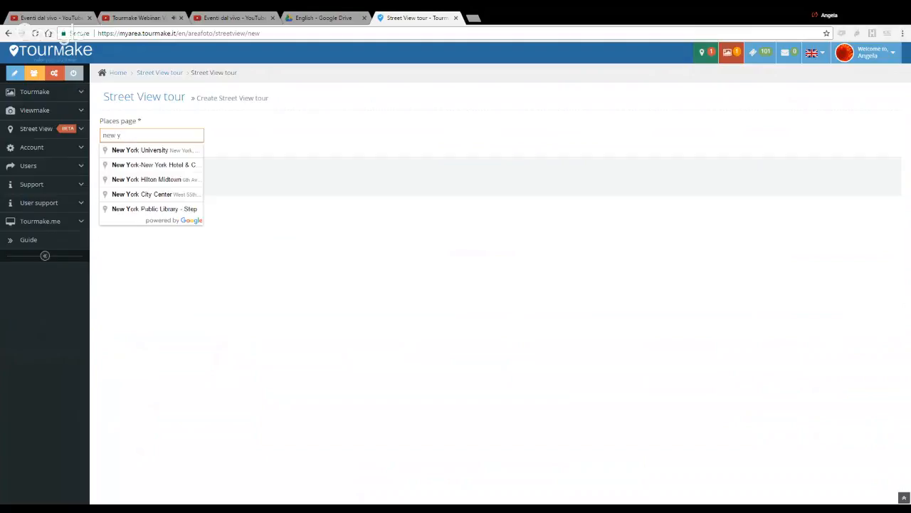
pyautogui.click(183, 150)
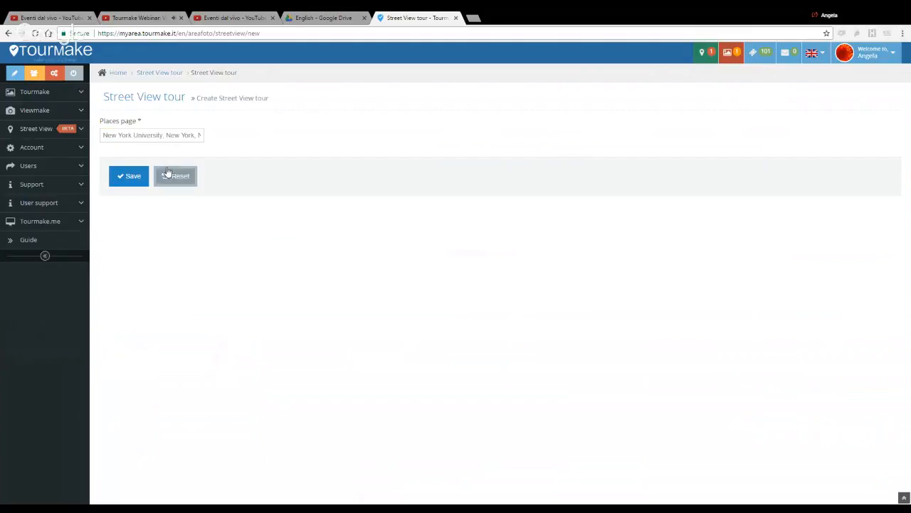
pyautogui.click(139, 177)
pyautogui.click(139, 177)
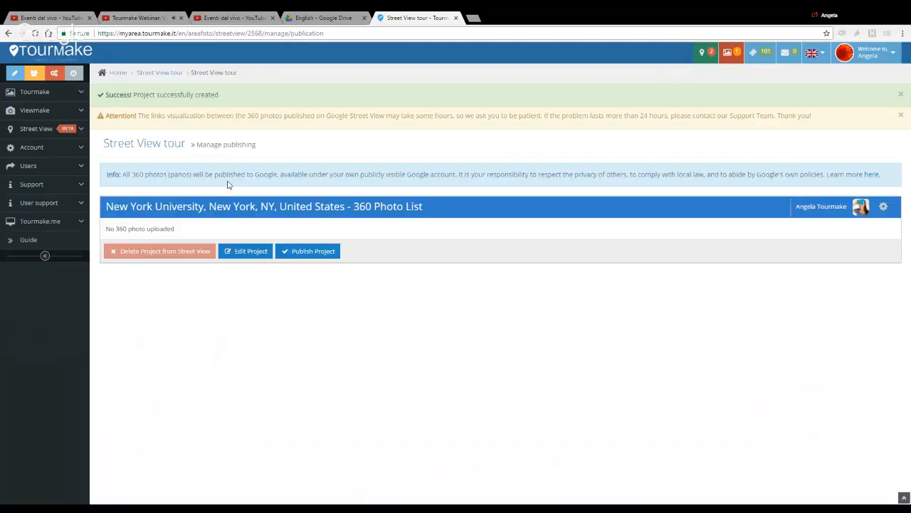
# Step: Check Google's Street View image and privacy policies, and open the New York University project's editor at the 360 photo upload area
pyautogui.click(873, 174)
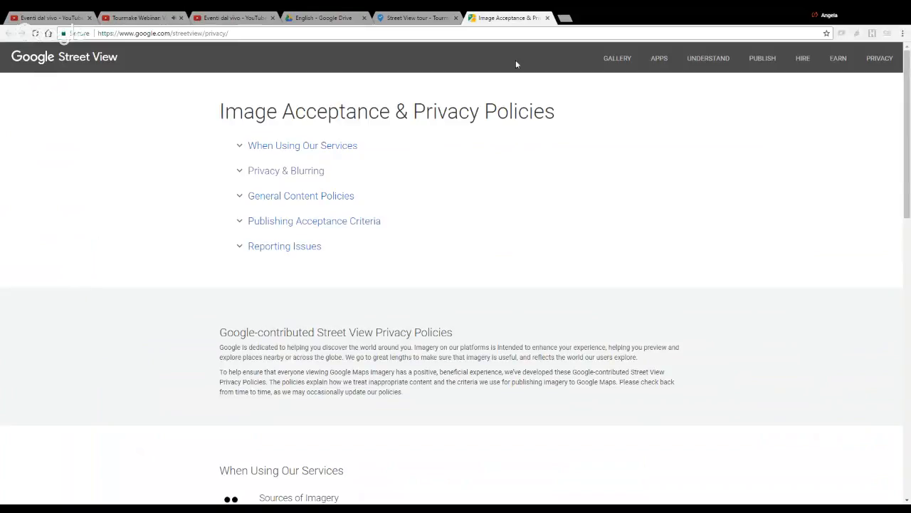
pyautogui.click(418, 17)
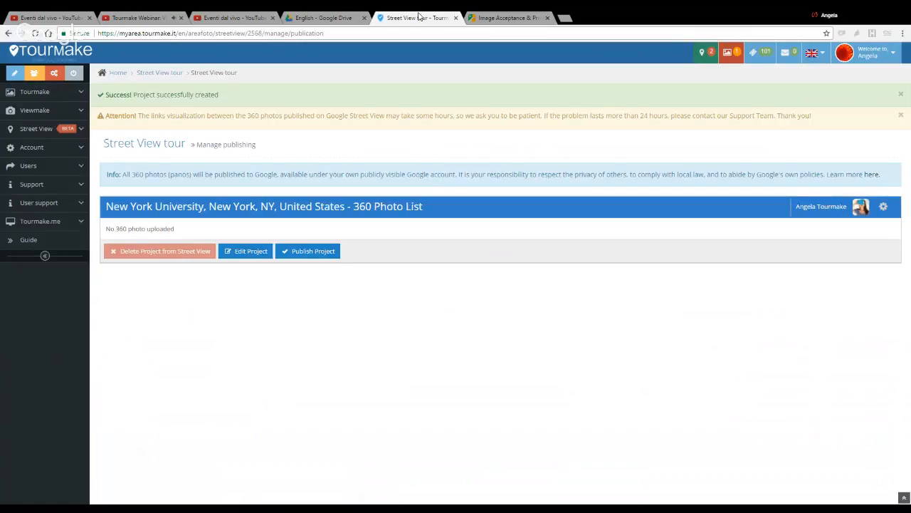
pyautogui.click(249, 252)
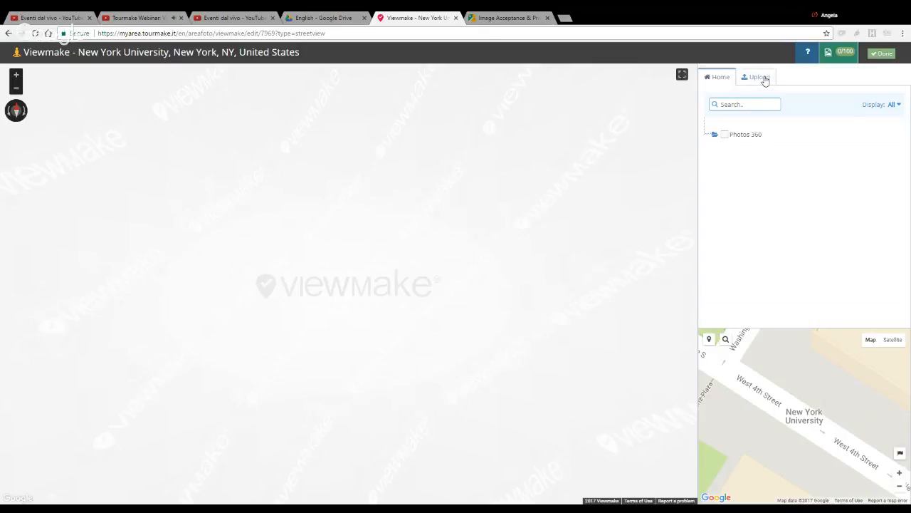
pyautogui.click(761, 79)
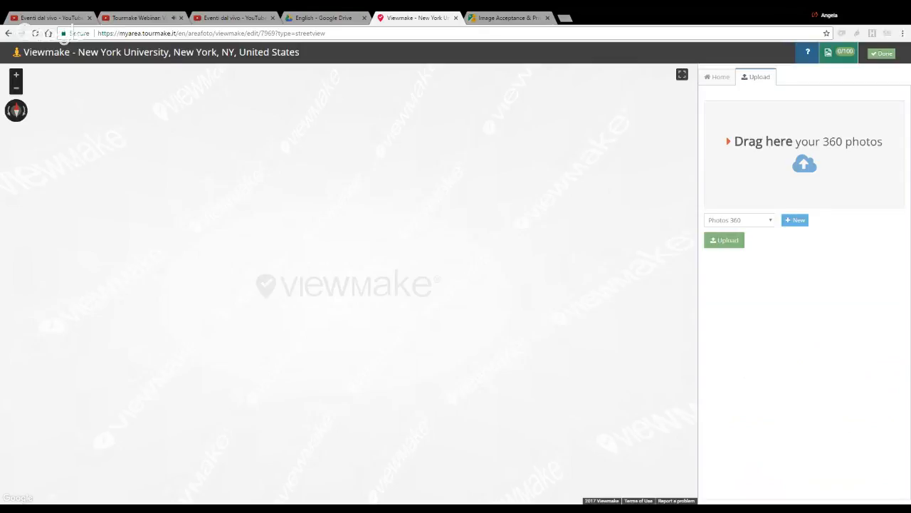
# Step: Open the Tourmake home page in a new browser tab and set its language to English
pyautogui.click(569, 20)
pyautogui.click(90, 53)
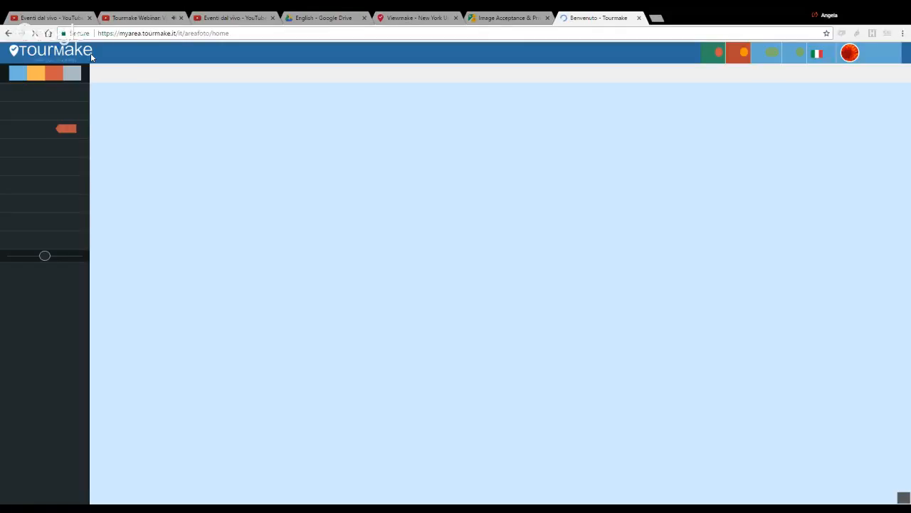
pyautogui.click(815, 53)
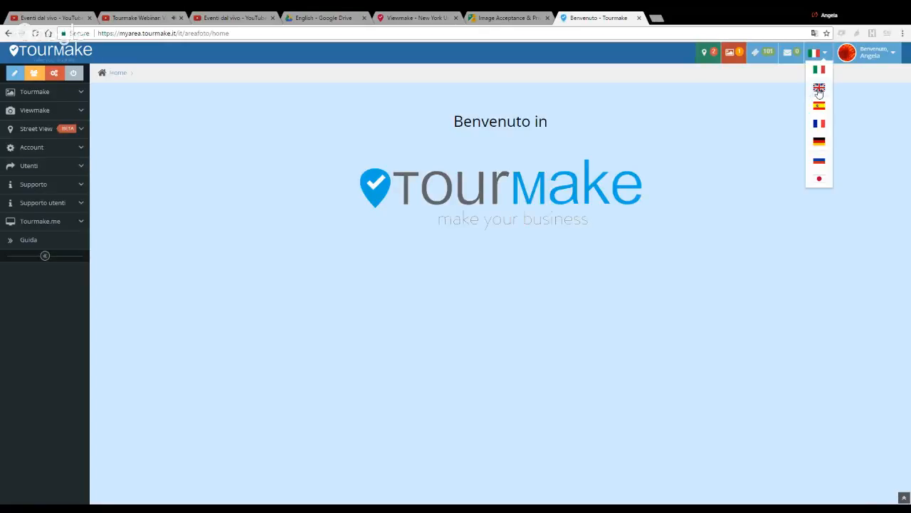
pyautogui.click(819, 89)
# Step: Open the Hotel Pennsylvania project from the Street View tour list for editing
pyautogui.click(57, 129)
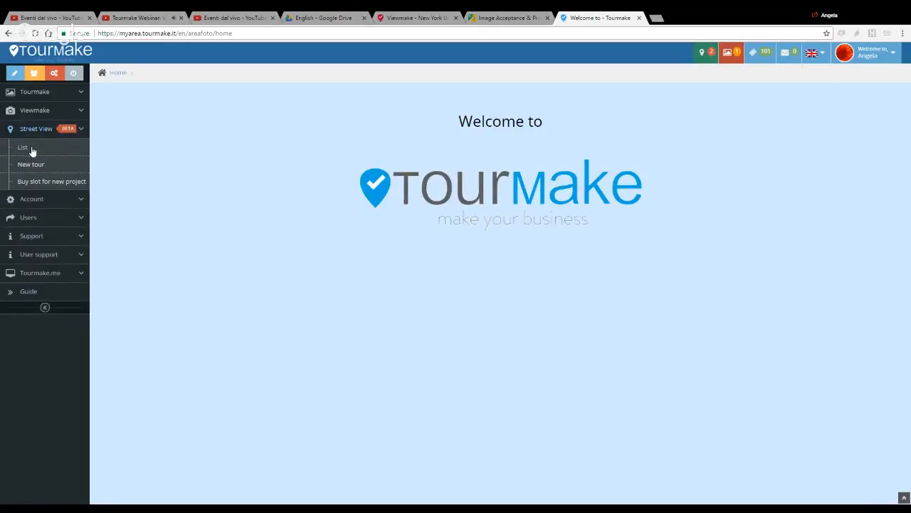
pyautogui.click(32, 148)
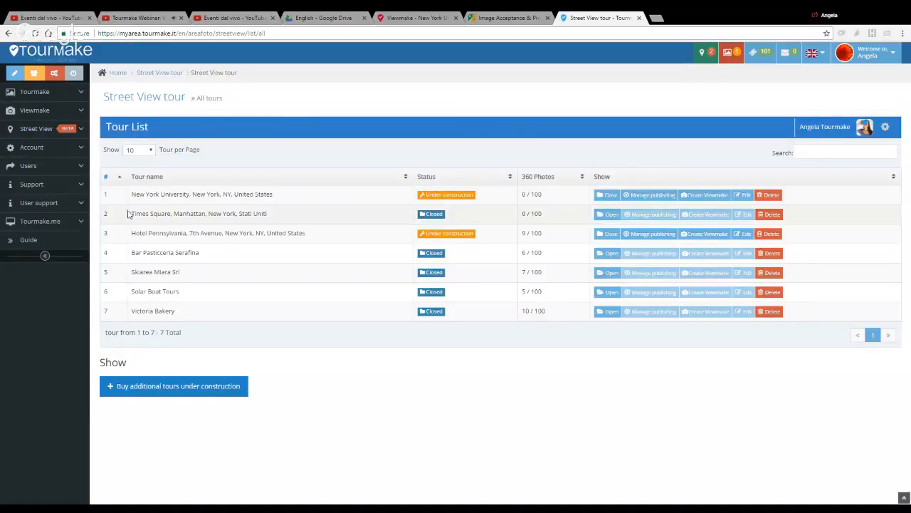
pyautogui.click(633, 237)
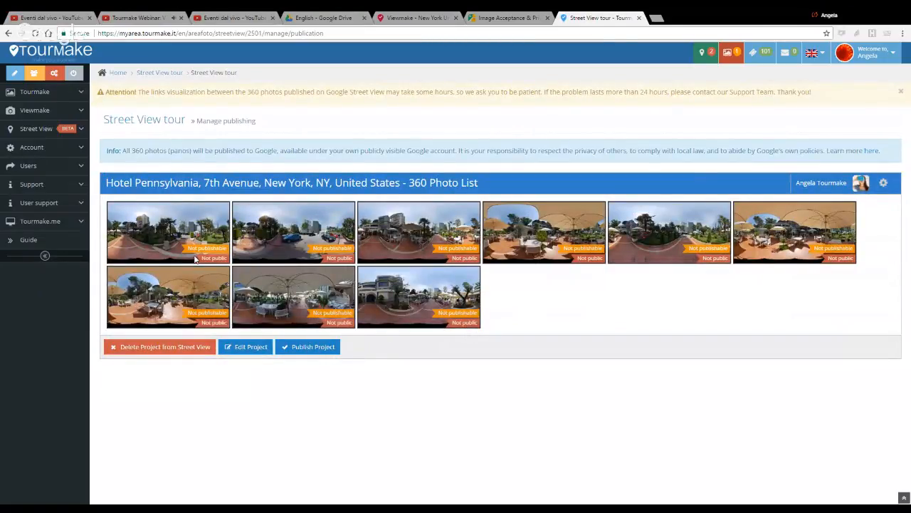
pyautogui.click(251, 350)
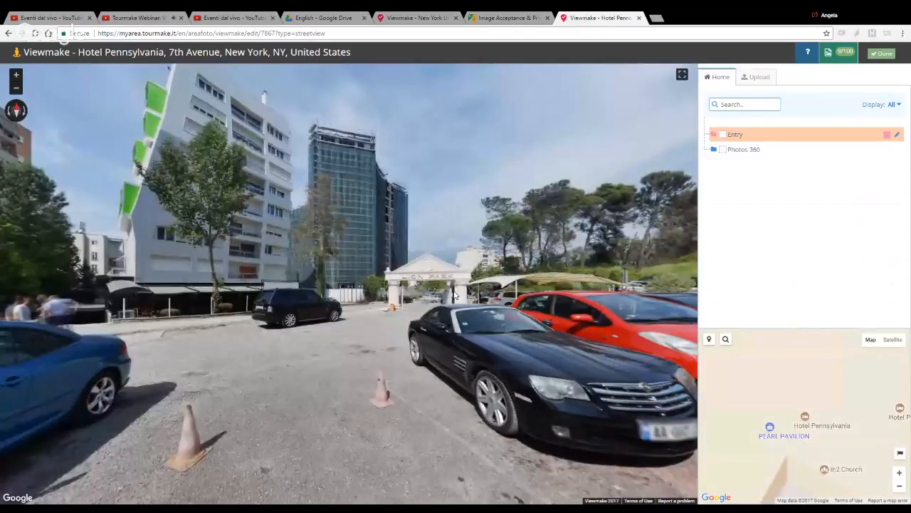
# Step: Look around the Hotel Pennsylvania 360 photos, from the parking area to the paved entrance path and gardens
pyautogui.moveTo(547, 288); pyautogui.dragTo(335, 270)
pyautogui.moveTo(474, 271); pyautogui.dragTo(356, 272)
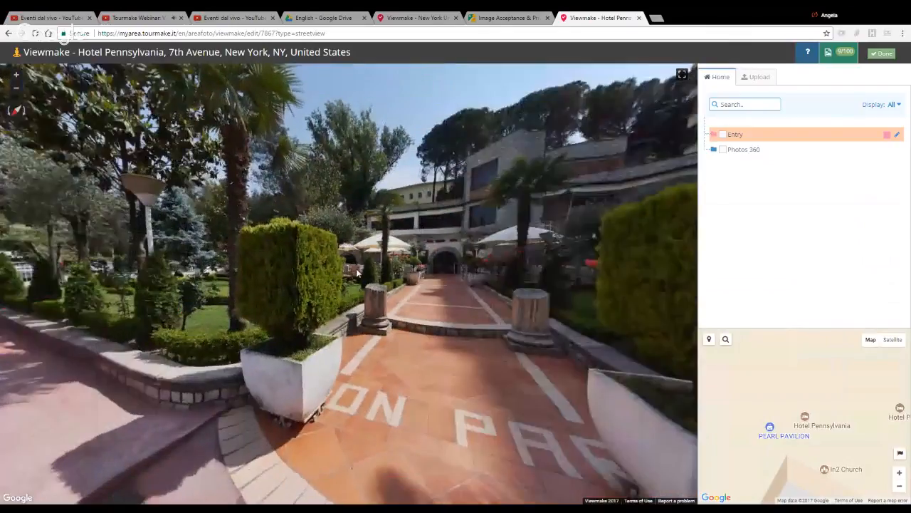
pyautogui.moveTo(411, 272); pyautogui.dragTo(365, 262)
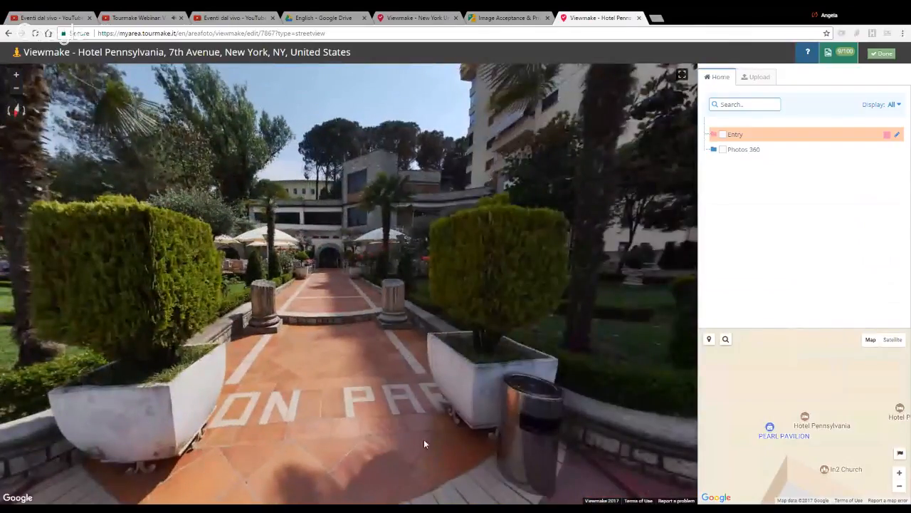
pyautogui.moveTo(417, 326); pyautogui.dragTo(320, 317)
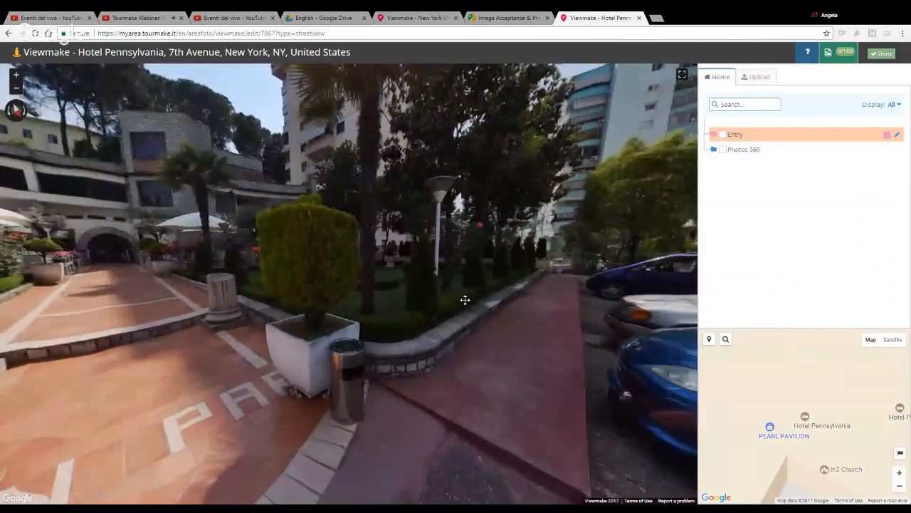
# Step: Select all photos in the Entry group and open 1.jpg for photo editing
pyautogui.moveTo(463, 299); pyautogui.dragTo(292, 279)
pyautogui.moveTo(64, 262); pyautogui.dragTo(402, 267)
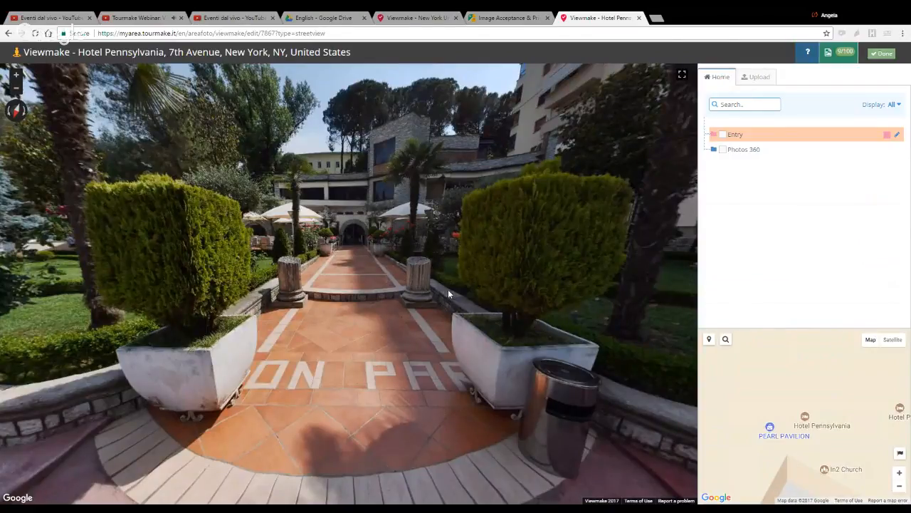
pyautogui.click(755, 78)
pyautogui.click(724, 77)
pyautogui.click(722, 134)
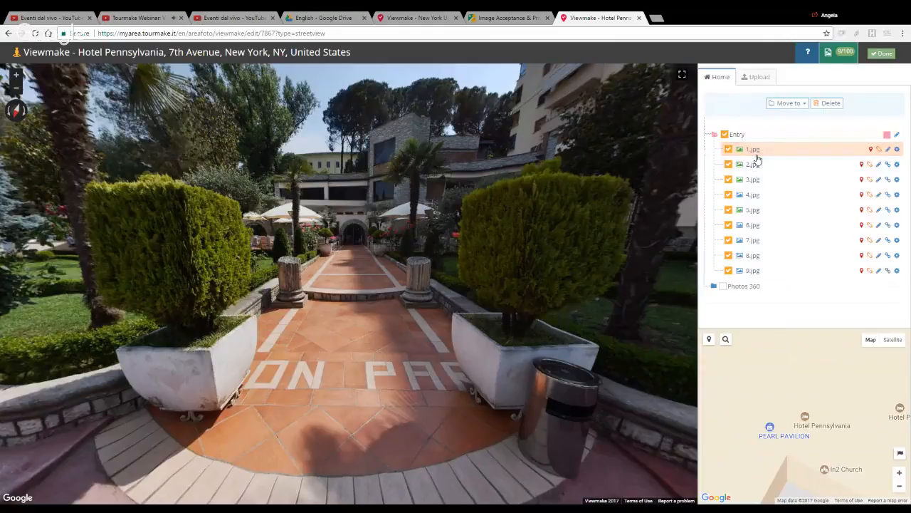
pyautogui.click(896, 151)
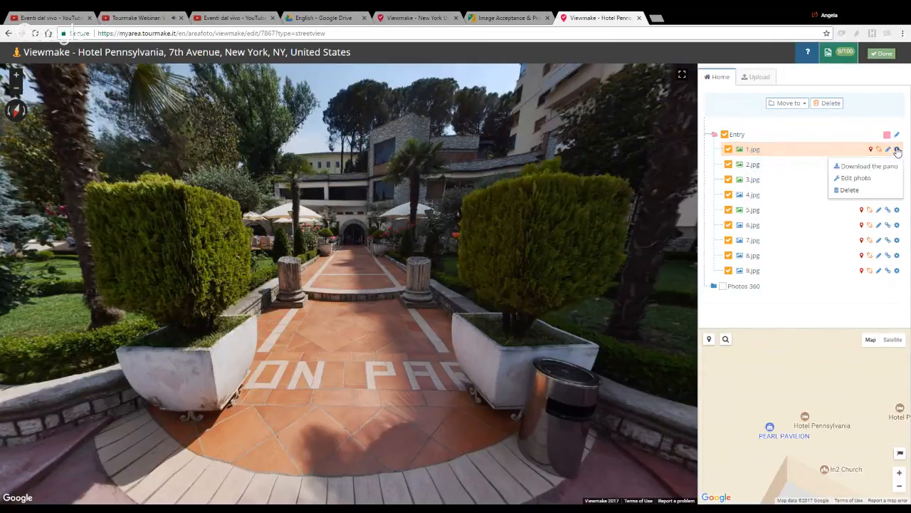
pyautogui.click(865, 178)
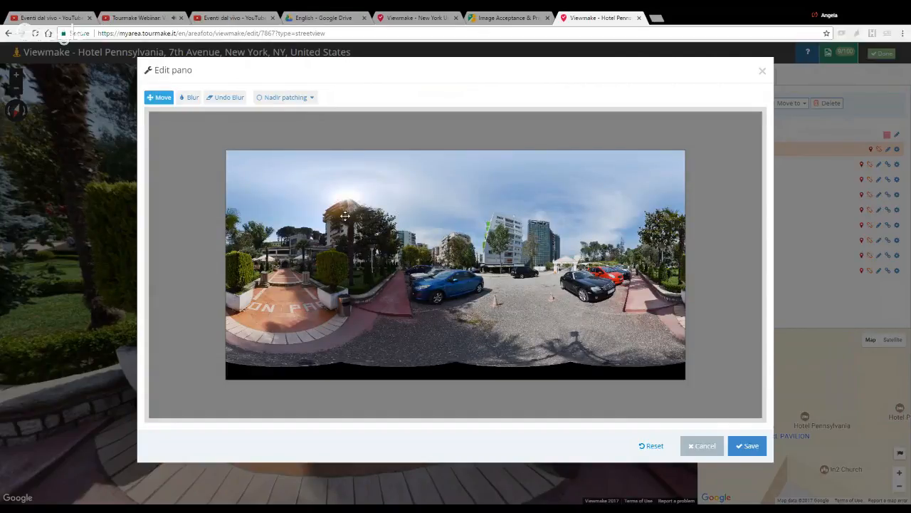
# Step: Blur the licence plate of the black convertible in the 1.jpg panorama
pyautogui.moveTo(343, 218); pyautogui.dragTo(375, 207)
pyautogui.scroll(3, 381, 225)
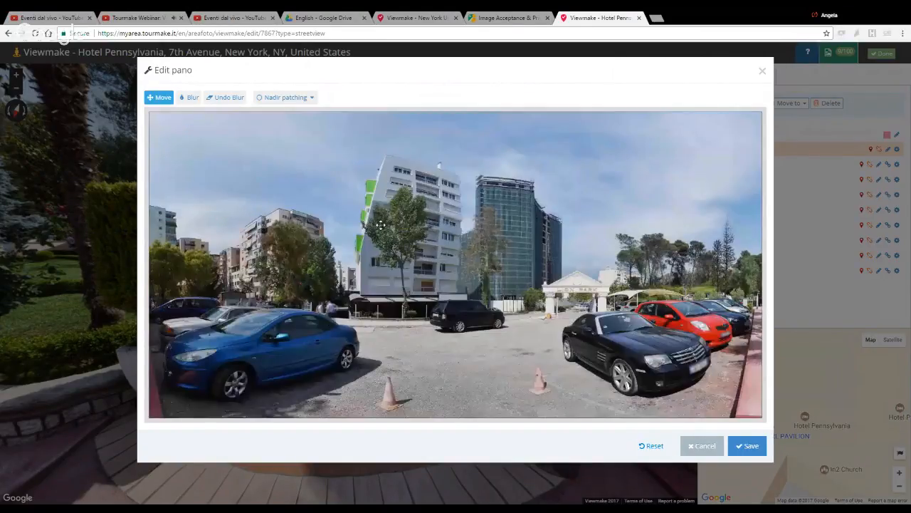
pyautogui.scroll(-3, 357, 265)
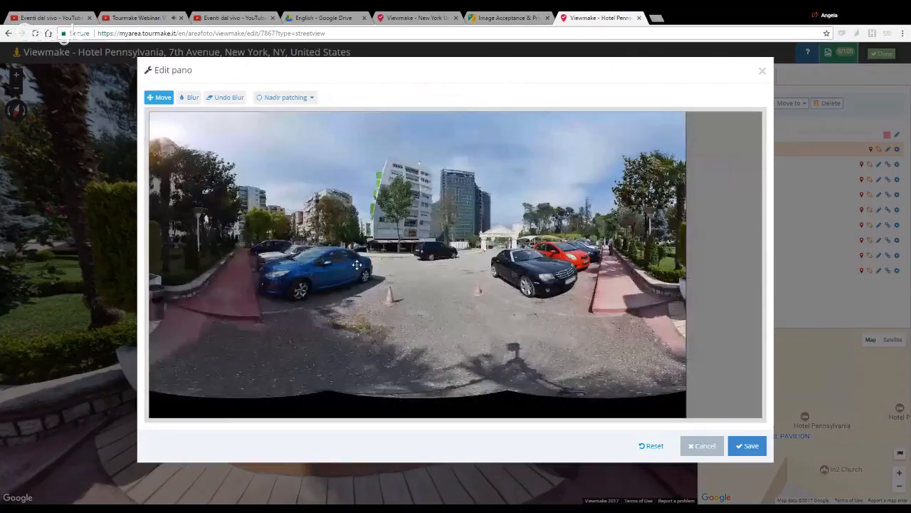
pyautogui.scroll(3, 356, 265)
pyautogui.click(190, 100)
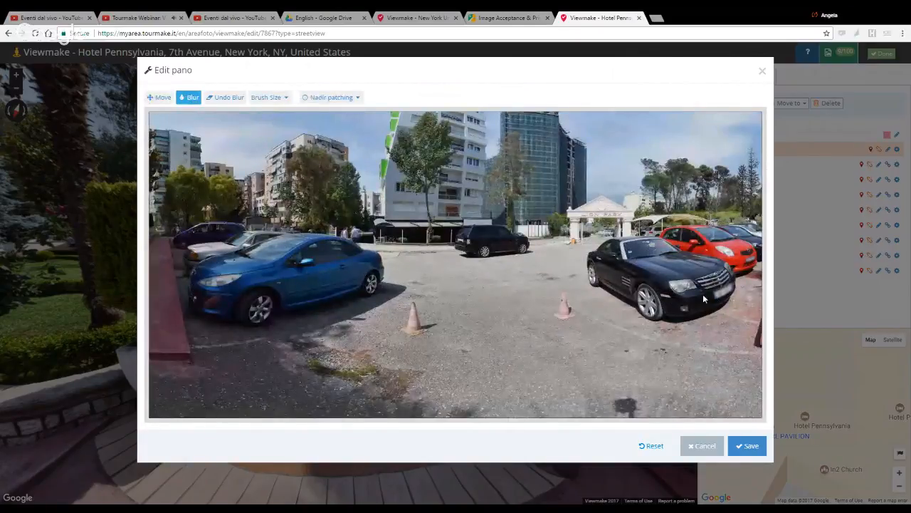
pyautogui.moveTo(719, 301); pyautogui.dragTo(725, 291)
# Step: Erase the blur from the black convertible's licence plate and save the photo
pyautogui.click(226, 99)
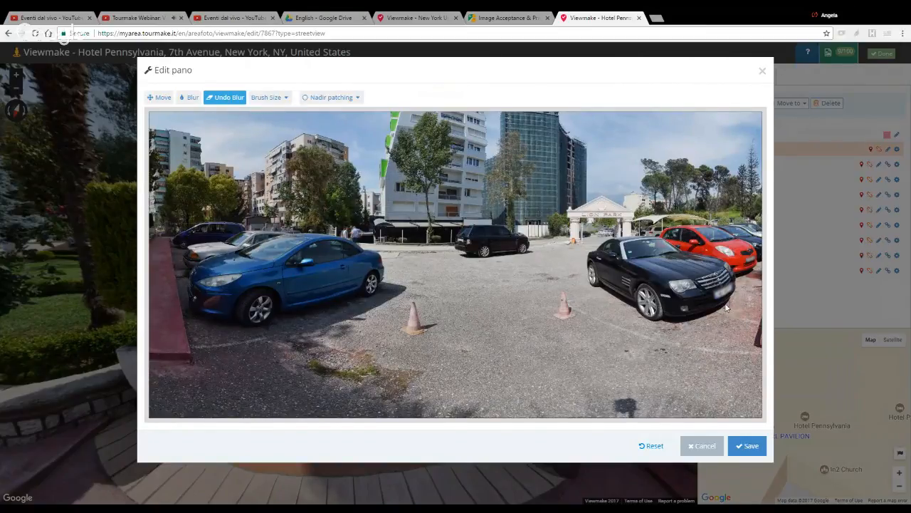
pyautogui.moveTo(727, 307)
pyautogui.mouseDown()
pyautogui.moveTo(712, 303)
pyautogui.moveTo(715, 294)
pyautogui.moveTo(734, 283)
pyautogui.mouseUp()
pyautogui.click(270, 99)
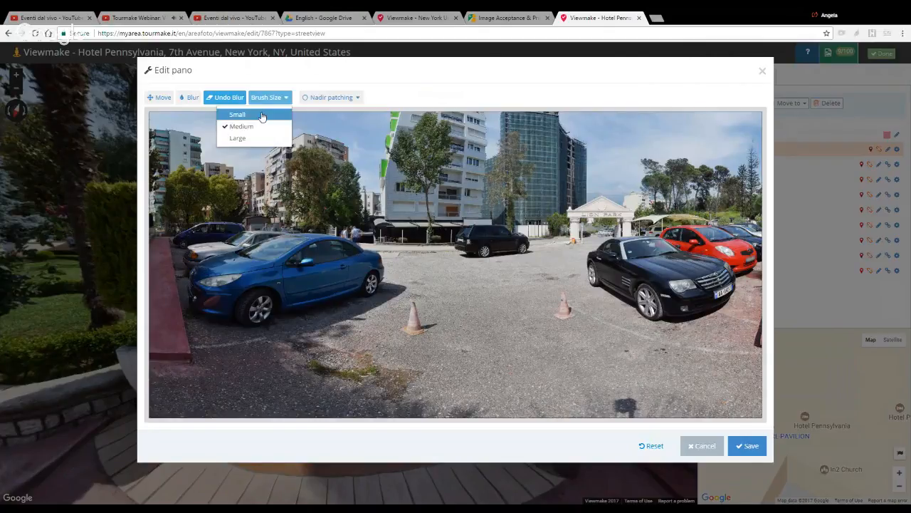
pyautogui.click(318, 98)
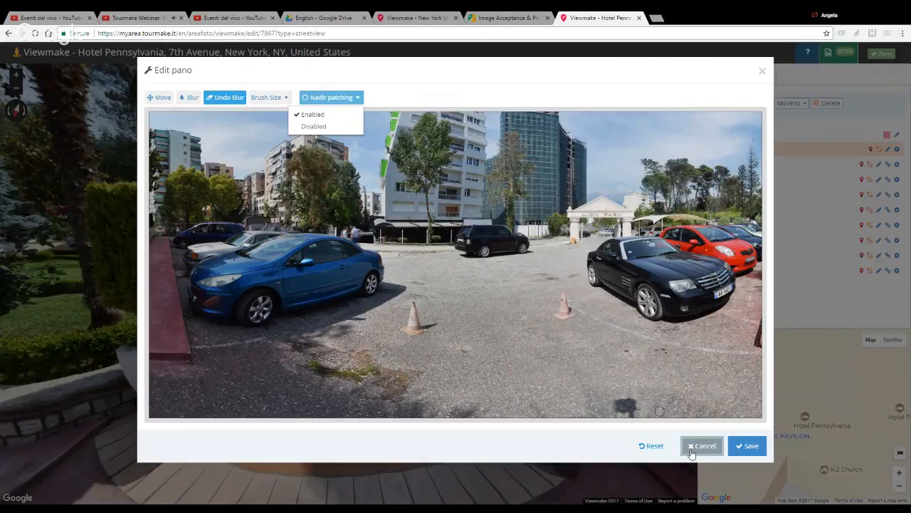
pyautogui.click(744, 453)
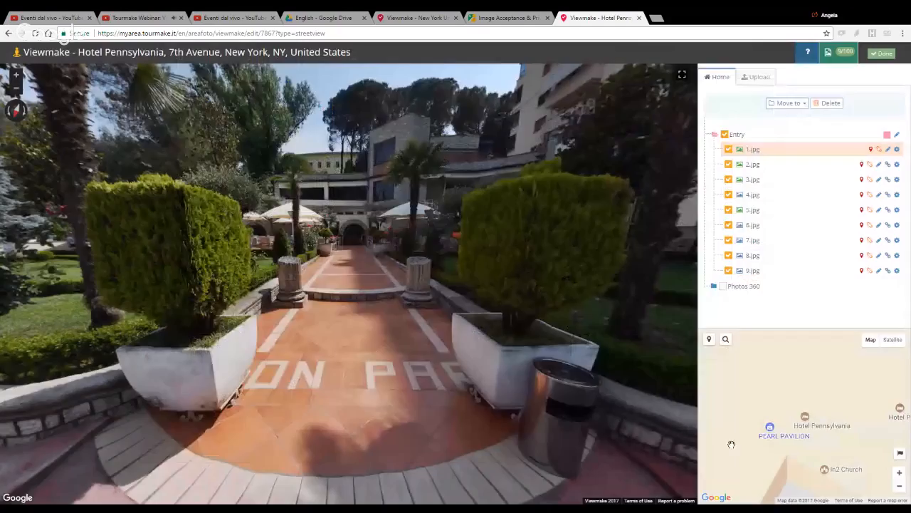
# Step: Show the new group form for uploading 360 photos, and return to the photo list
pyautogui.click(759, 76)
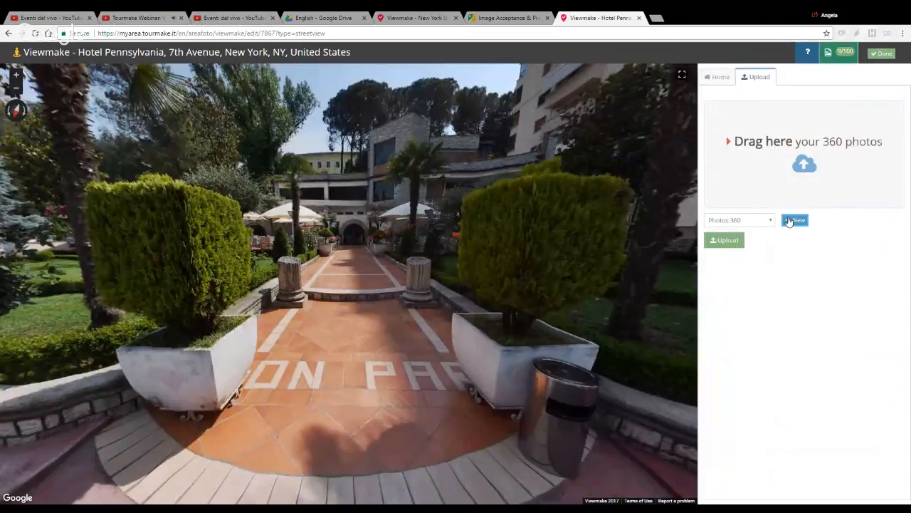
pyautogui.click(795, 220)
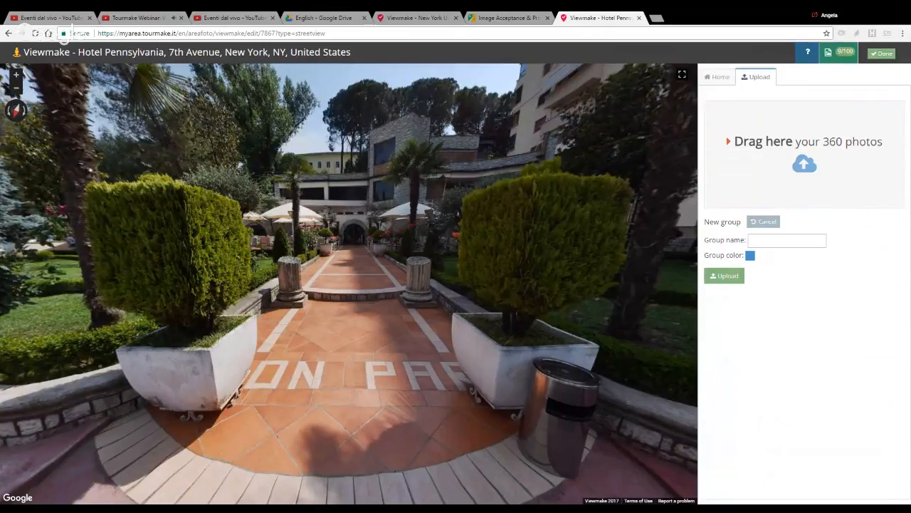
pyautogui.click(720, 77)
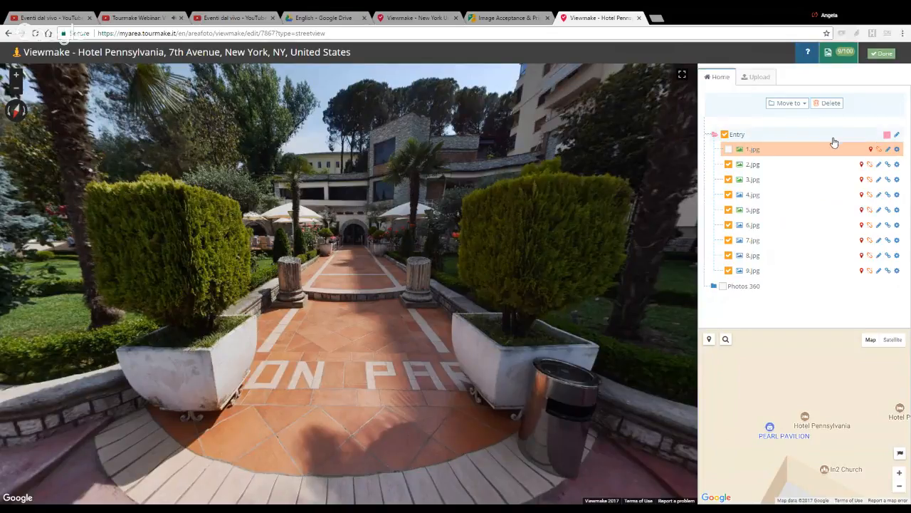
# Step: Deselect all photos in the Entry group and check the display filters available for the photo list
pyautogui.moveTo(510, 228); pyautogui.dragTo(489, 208)
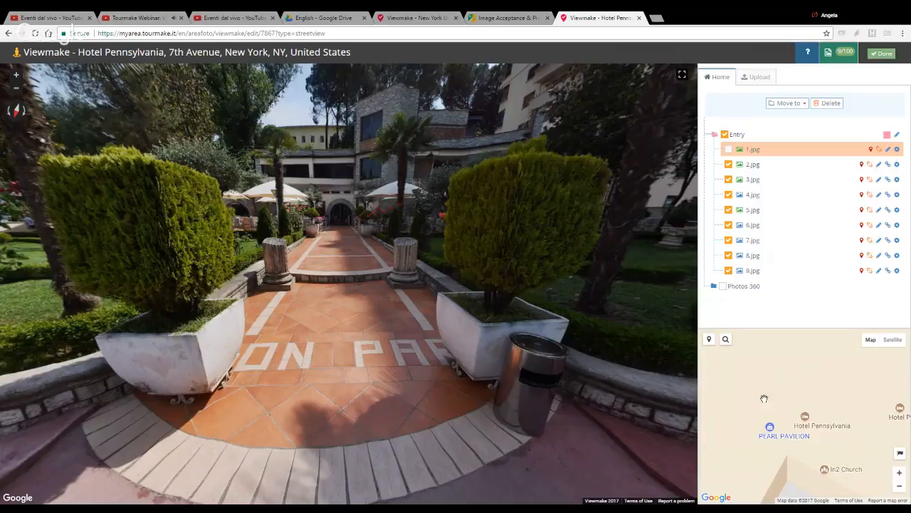
pyautogui.moveTo(738, 166)
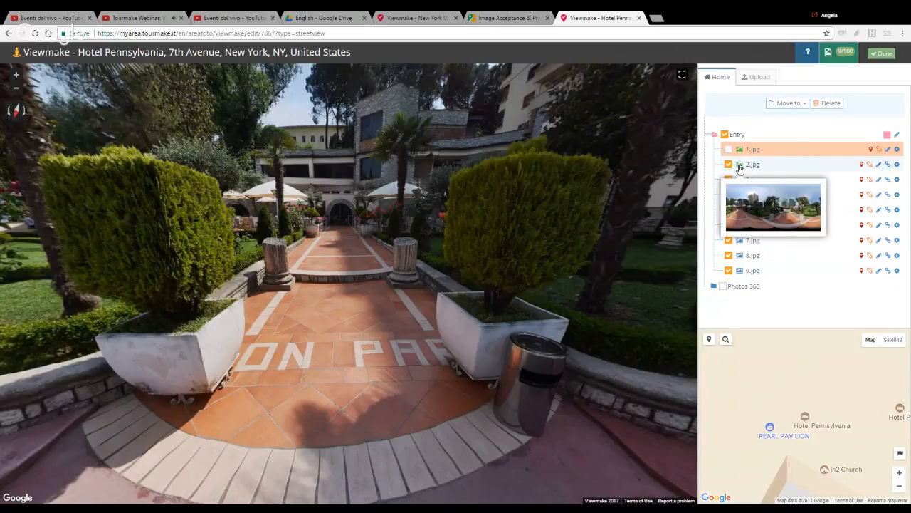
pyautogui.moveTo(737, 243)
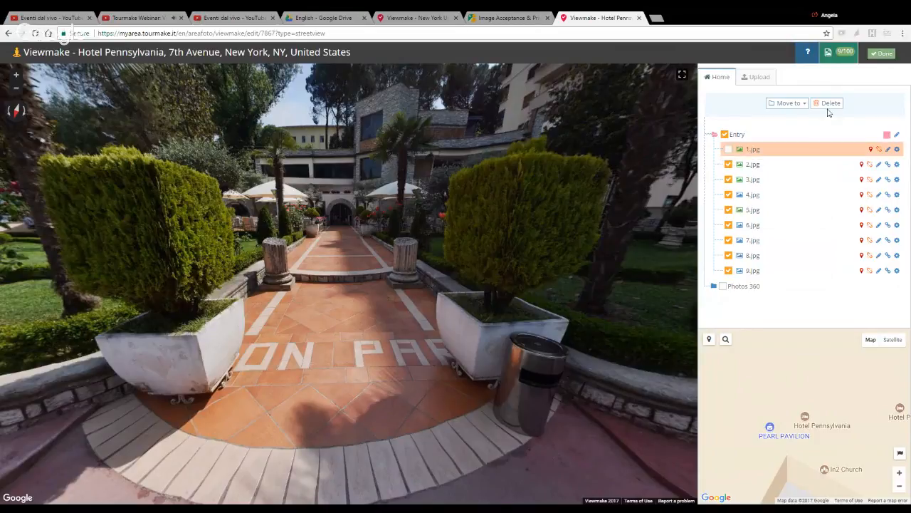
pyautogui.click(725, 134)
pyautogui.click(894, 107)
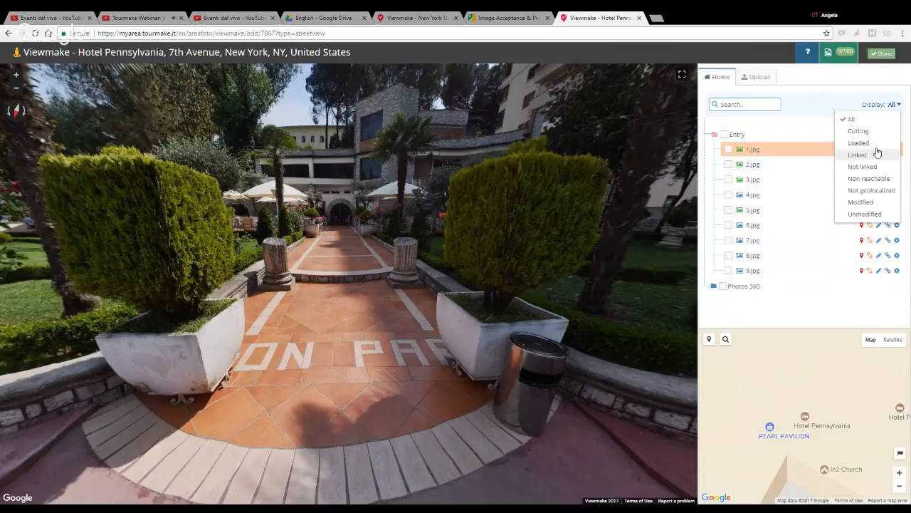
pyautogui.click(892, 105)
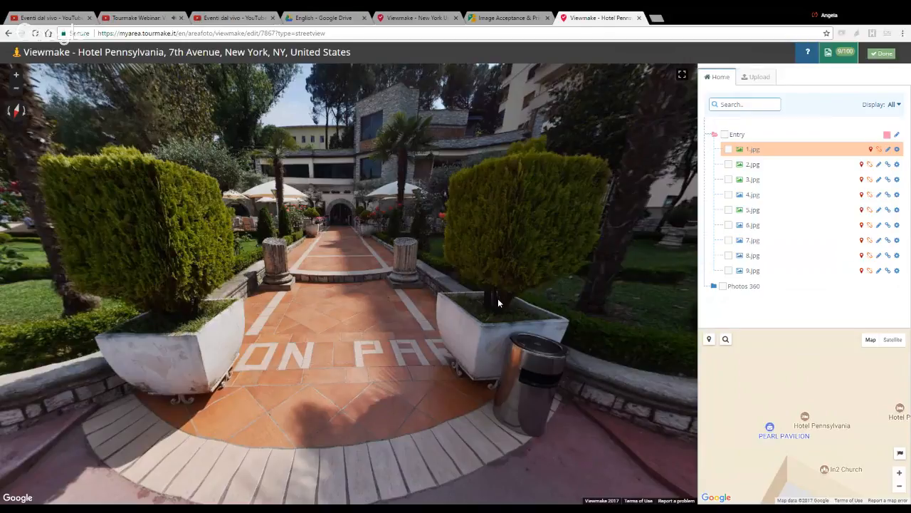
# Step: Examine the photo options and the link and geolocation status of 1.jpg in the Entry group
pyautogui.moveTo(482, 303); pyautogui.dragTo(506, 293)
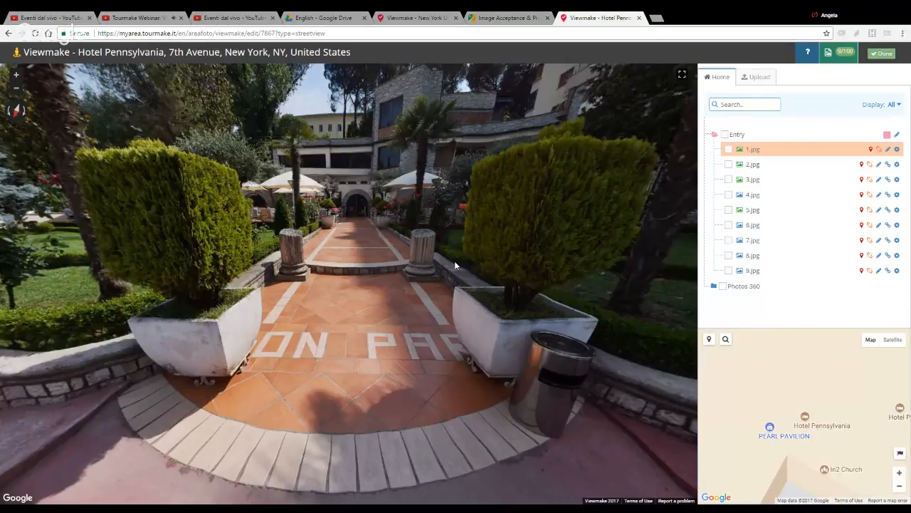
pyautogui.moveTo(741, 154)
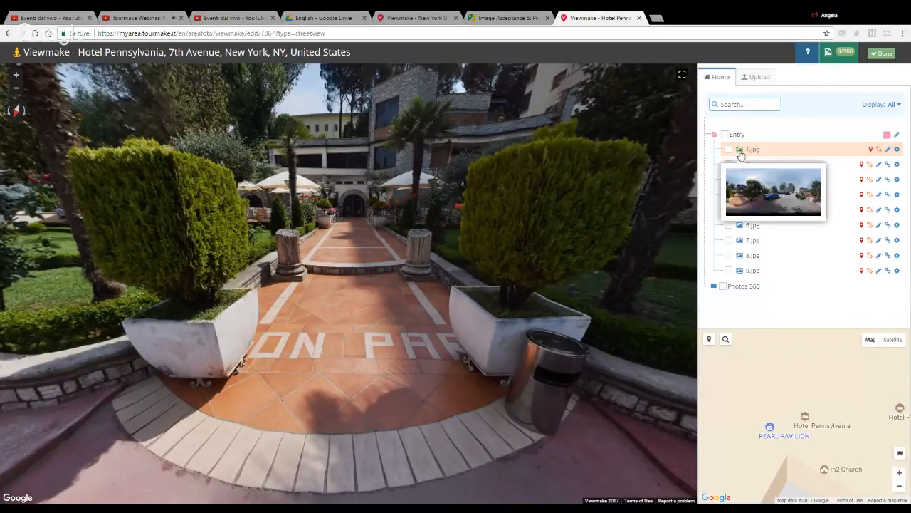
pyautogui.click(897, 150)
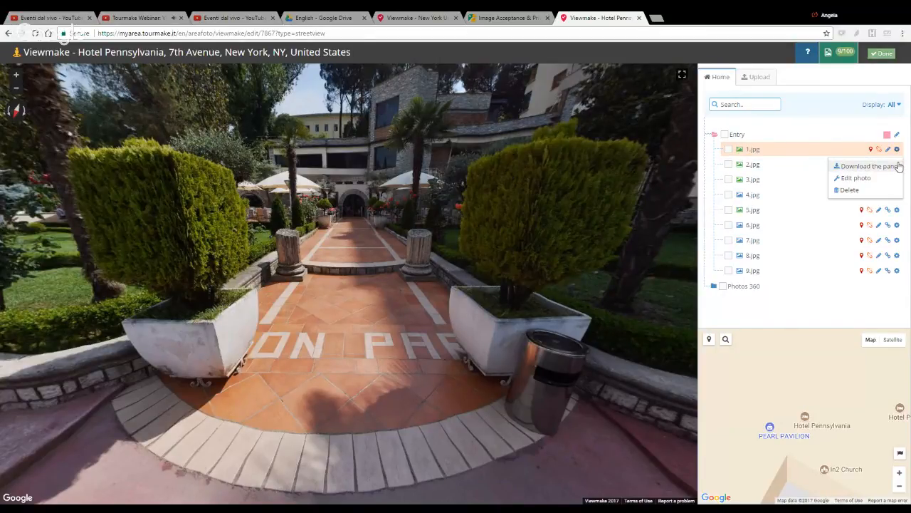
pyautogui.click(898, 150)
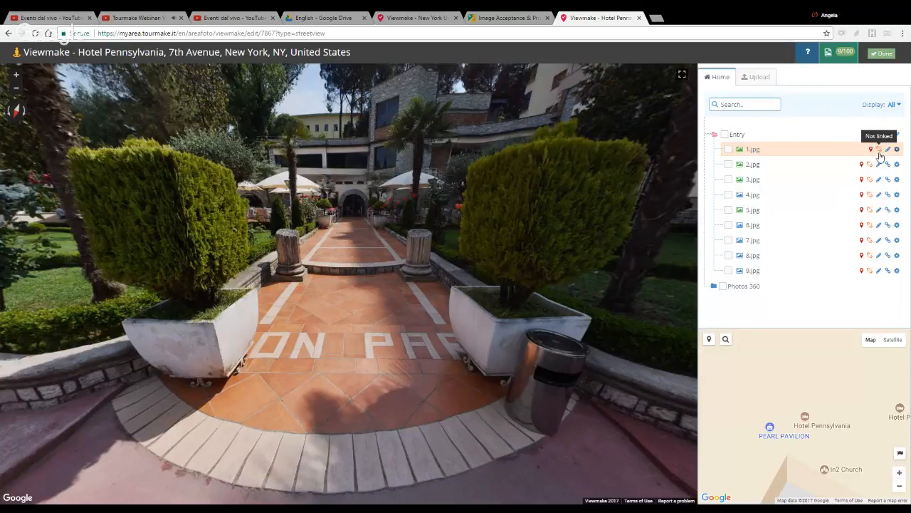
pyautogui.click(880, 151)
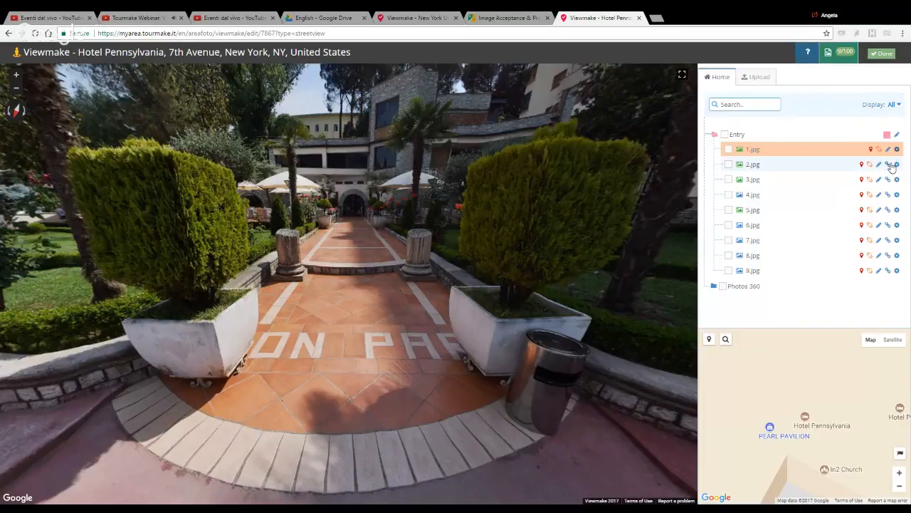
pyautogui.click(898, 165)
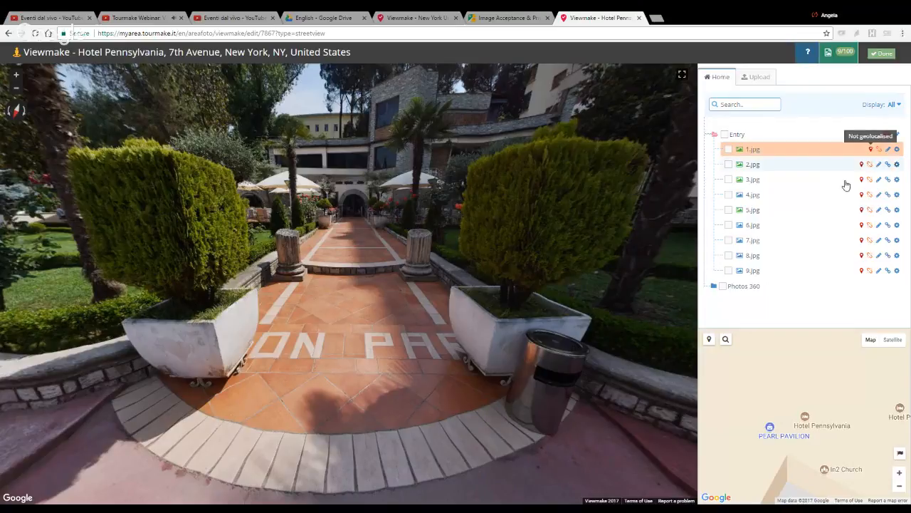
# Step: Geolocate the 1.jpg panorama on the map just beside the Hotel Pennsylvania marker and confirm its position
pyautogui.click(709, 340)
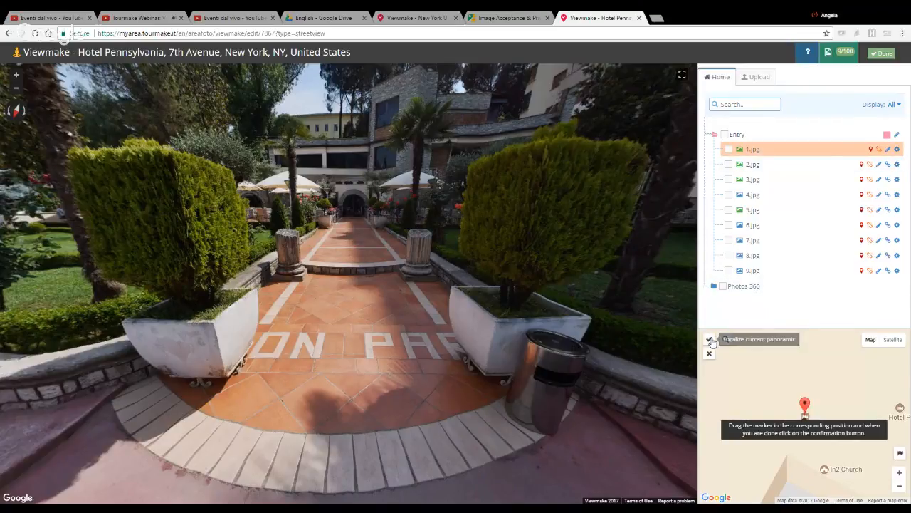
pyautogui.moveTo(804, 405)
pyautogui.mouseDown()
pyautogui.moveTo(808, 388)
pyautogui.moveTo(809, 409)
pyautogui.mouseUp()
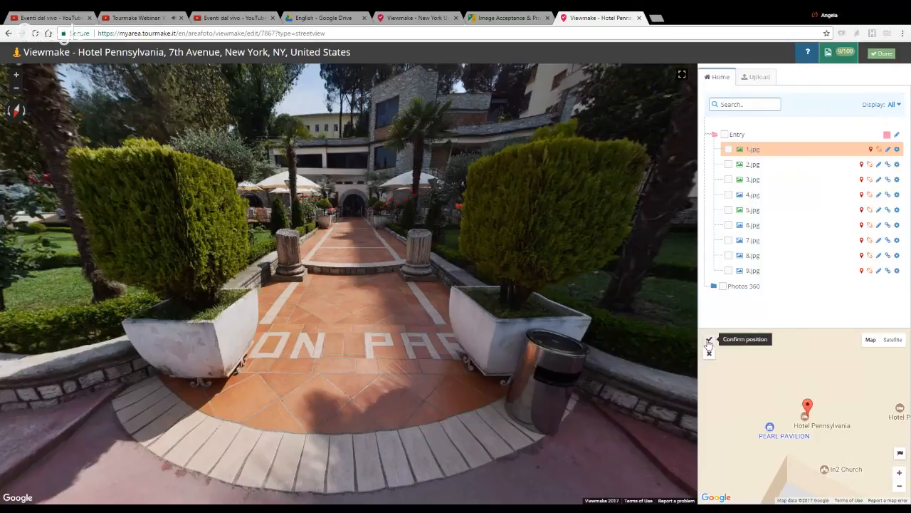
pyautogui.click(709, 341)
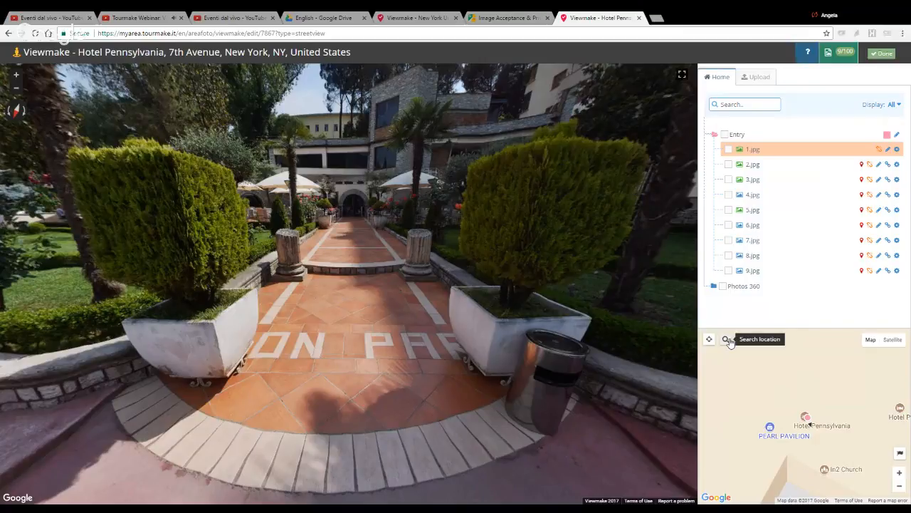
# Step: Open and close the map's location search, and hide the points of interest and show them again
pyautogui.click(727, 340)
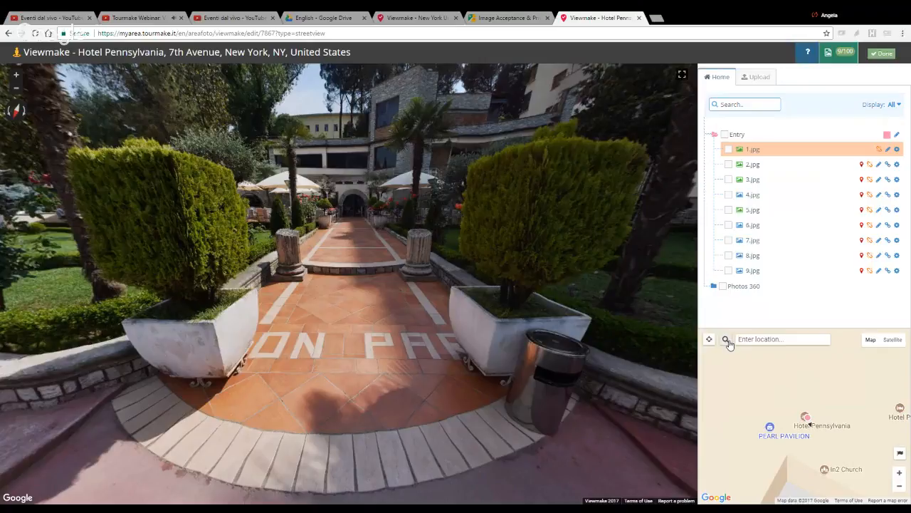
pyautogui.click(728, 342)
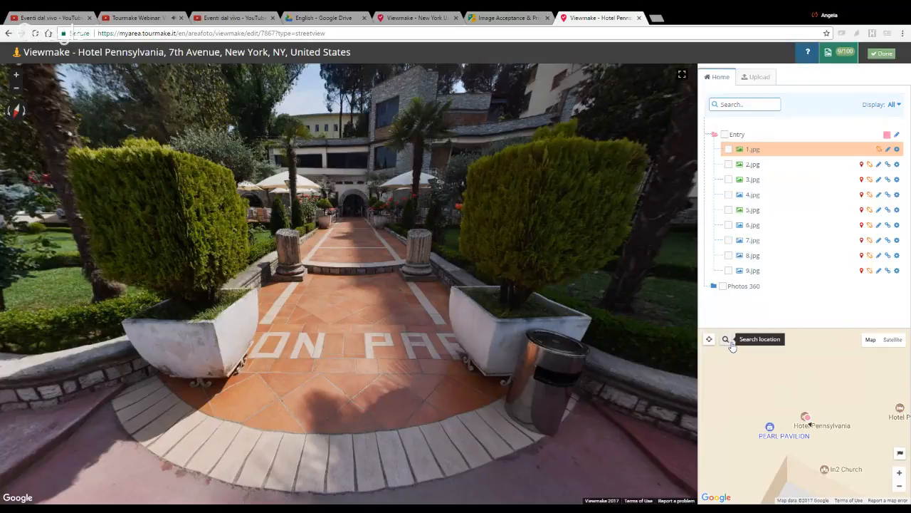
pyautogui.click(900, 455)
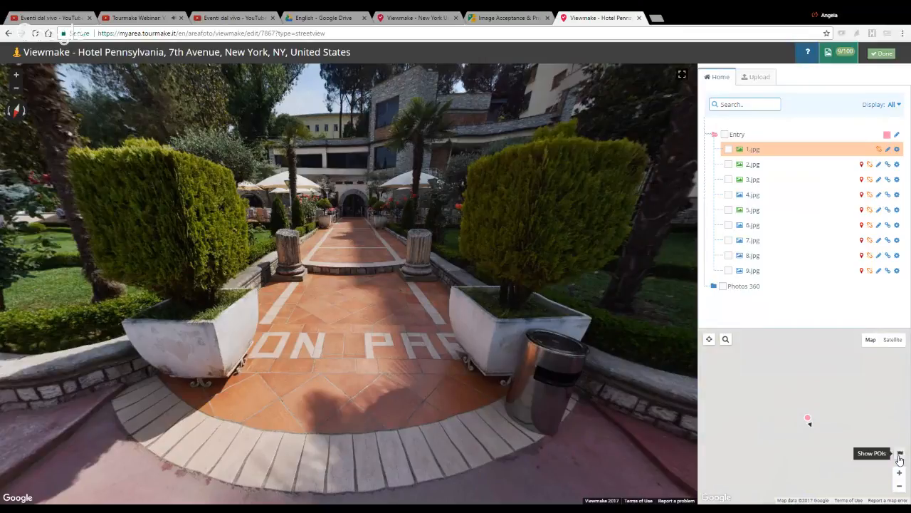
pyautogui.click(901, 457)
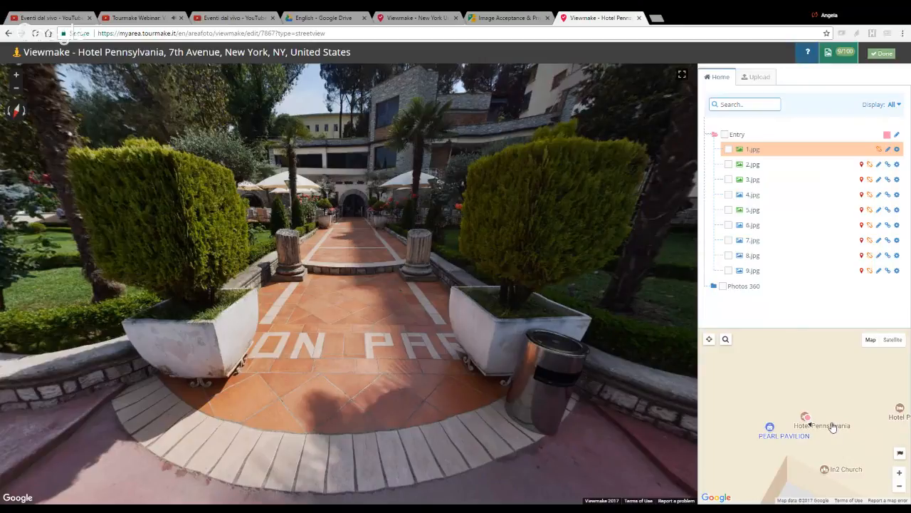
# Step: Link 1.jpg to 2.jpg along the walkway toward the arched hotel entrance, align 2.jpg to the same direction and save the link
pyautogui.click(888, 164)
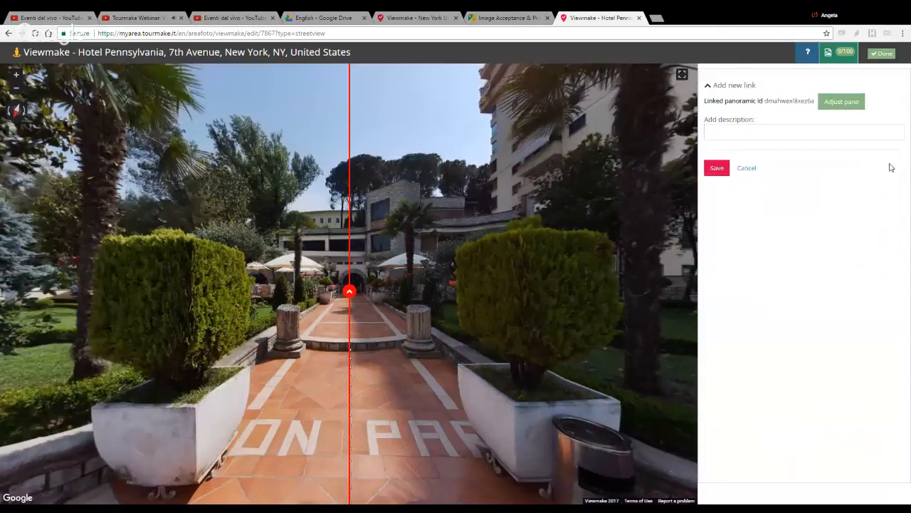
pyautogui.moveTo(349, 288); pyautogui.dragTo(354, 288)
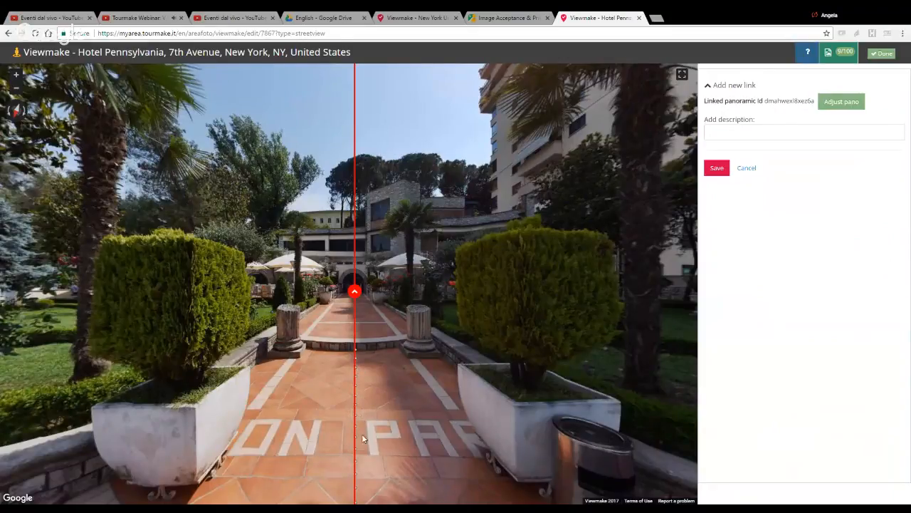
pyautogui.click(846, 103)
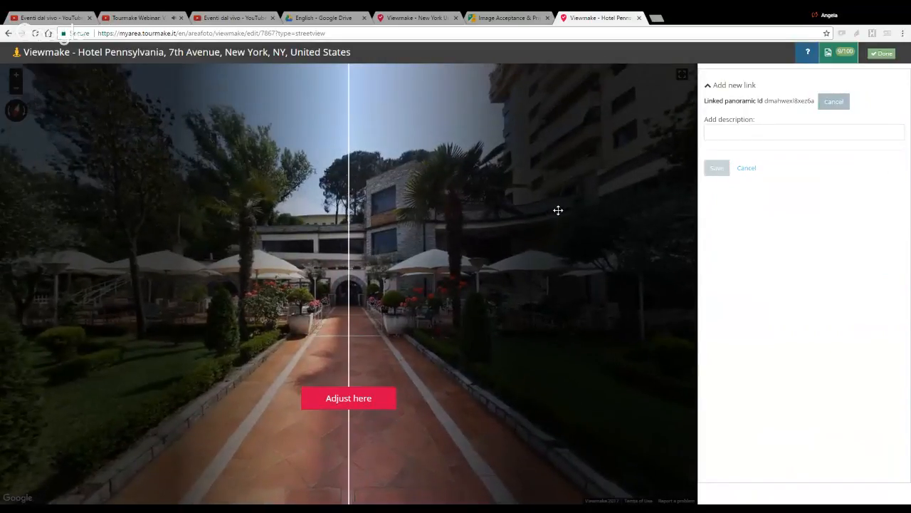
pyautogui.click(362, 404)
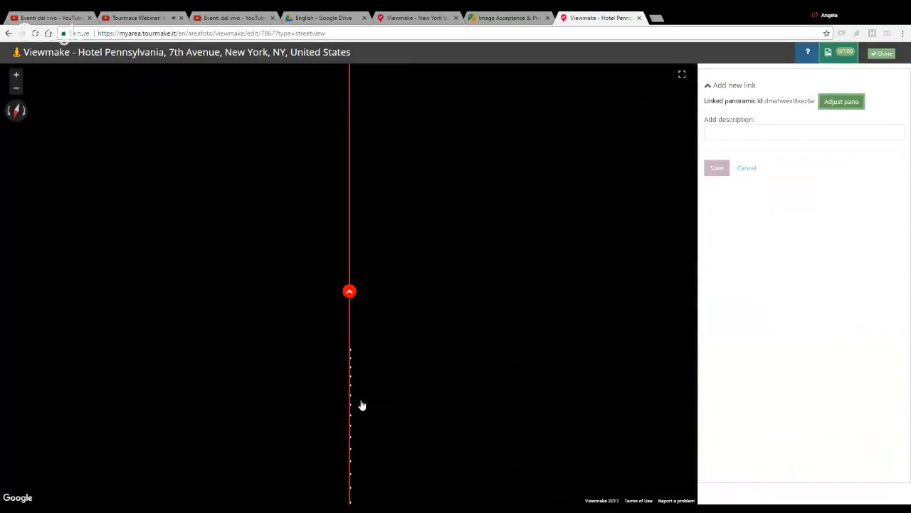
pyautogui.click(717, 168)
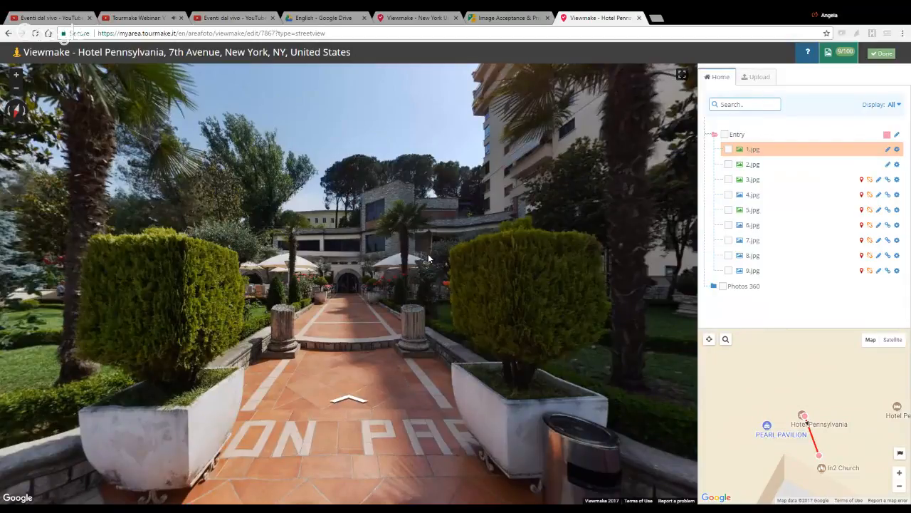
# Step: Move to the 2.jpg panorama, link it to 3.jpg toward the arched entrance with both panoramas aligned, and save the link
pyautogui.click(349, 402)
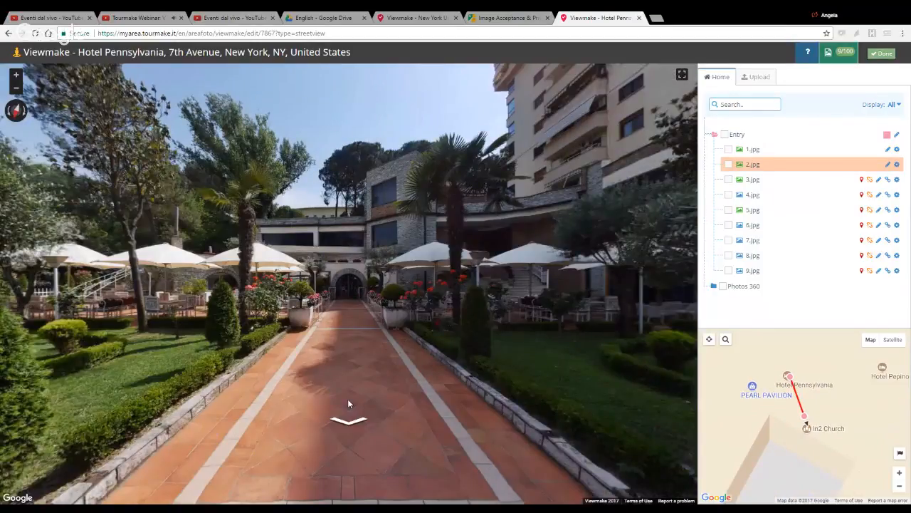
pyautogui.click(888, 180)
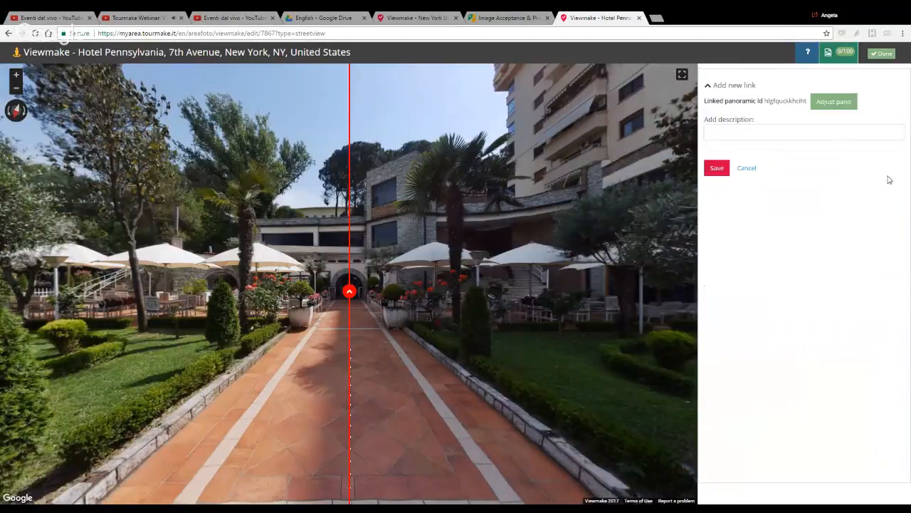
pyautogui.moveTo(351, 289); pyautogui.dragTo(350, 289)
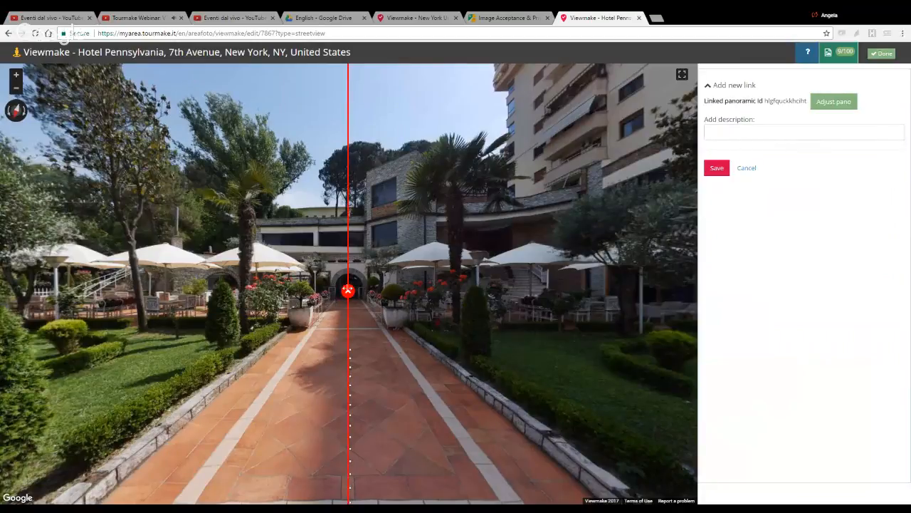
pyautogui.click(824, 103)
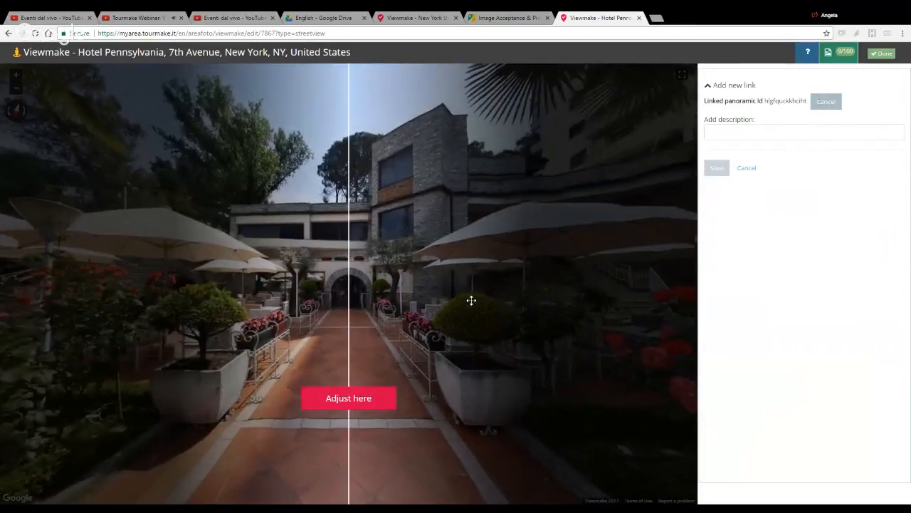
pyautogui.click(358, 404)
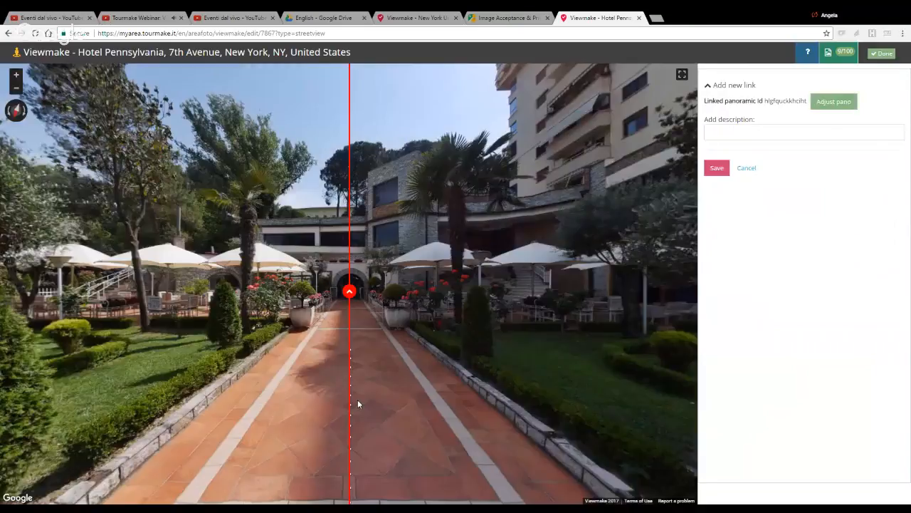
pyautogui.click(719, 173)
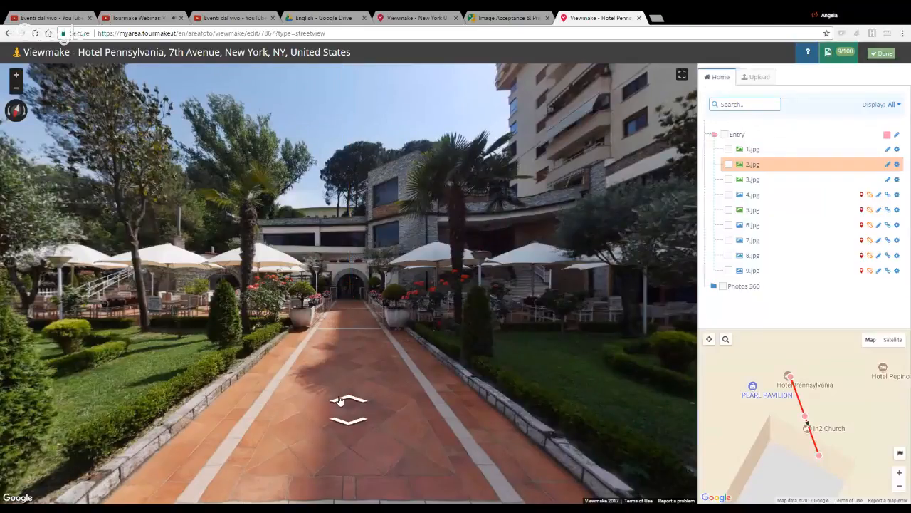
# Step: Move to the 3.jpg panorama, link it to 4.jpg straight toward the arched entrance with matching alignment, and save the link
pyautogui.click(348, 401)
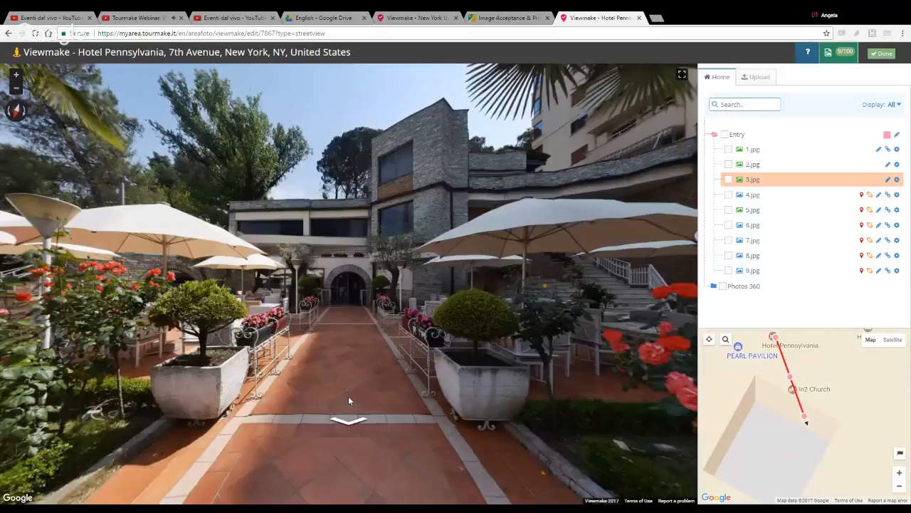
pyautogui.click(887, 195)
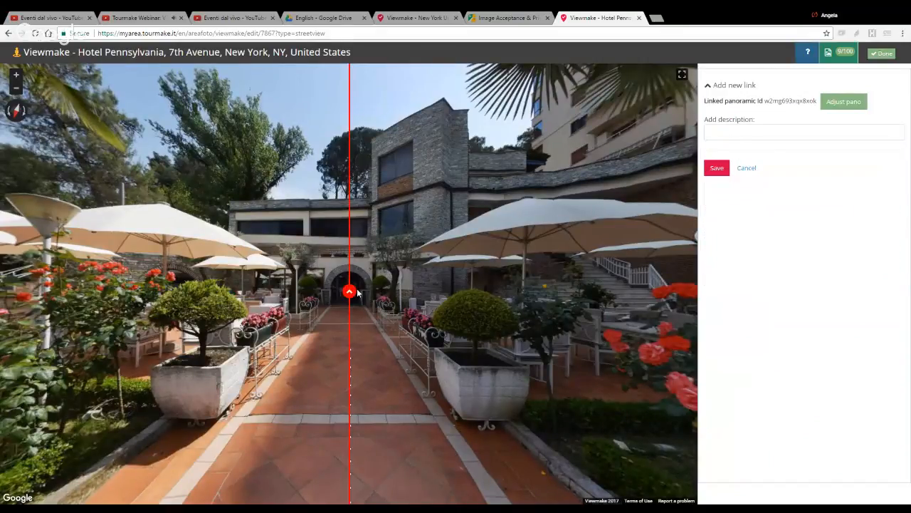
pyautogui.click(855, 101)
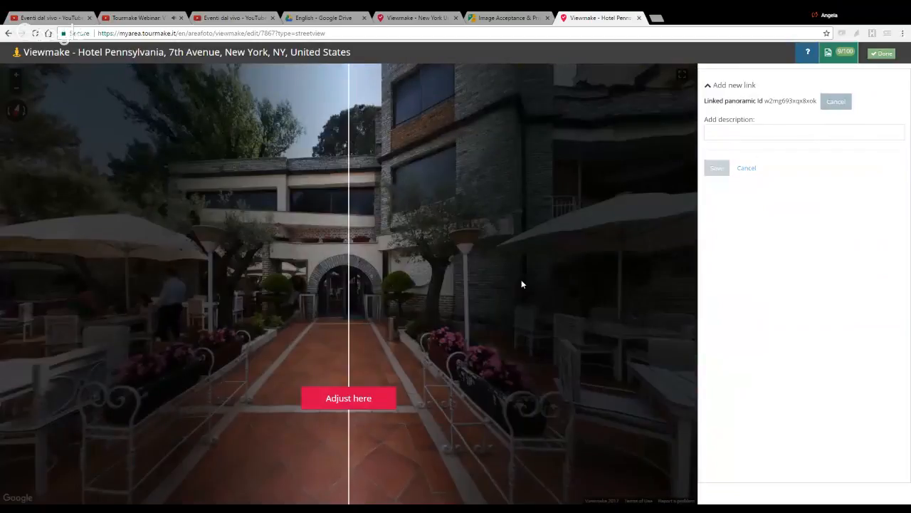
pyautogui.click(355, 398)
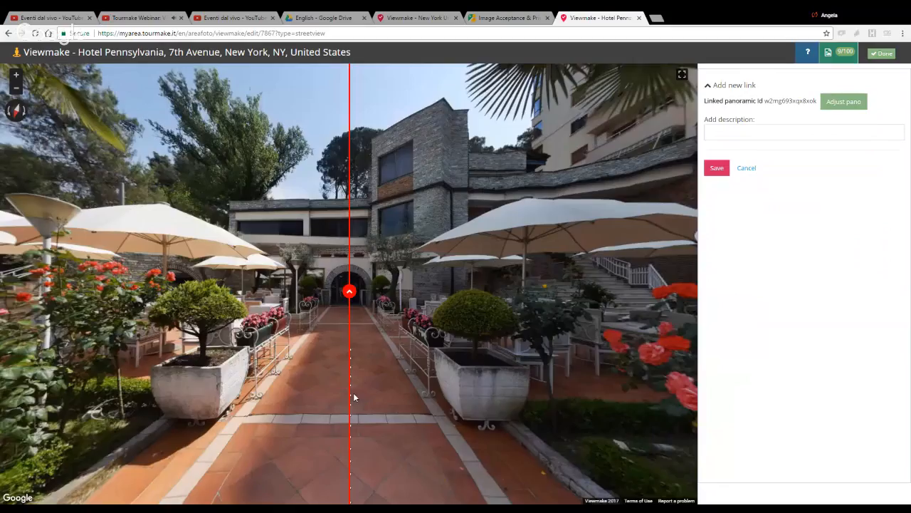
pyautogui.click(718, 168)
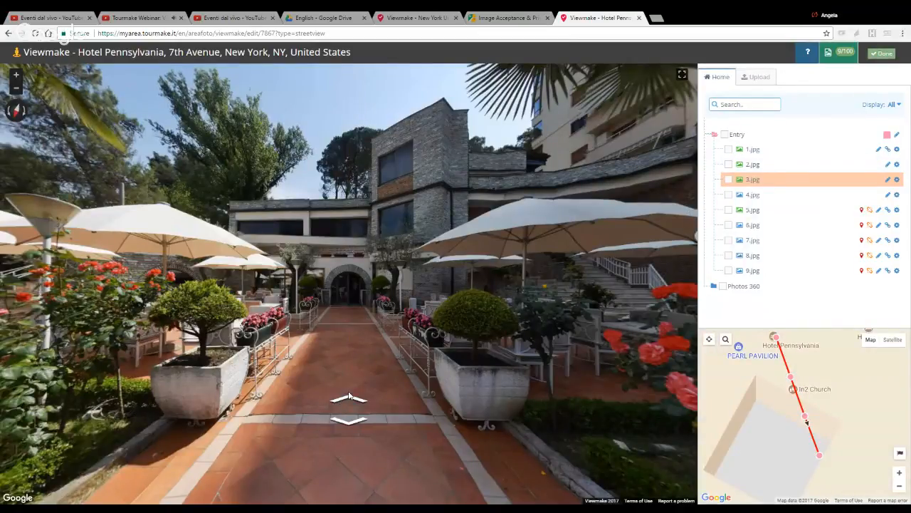
# Step: From the 4.jpg panorama, link 5.jpg along the terrace aisle between the umbrella-covered tables, align 5.jpg to that aisle and save the link
pyautogui.click(349, 398)
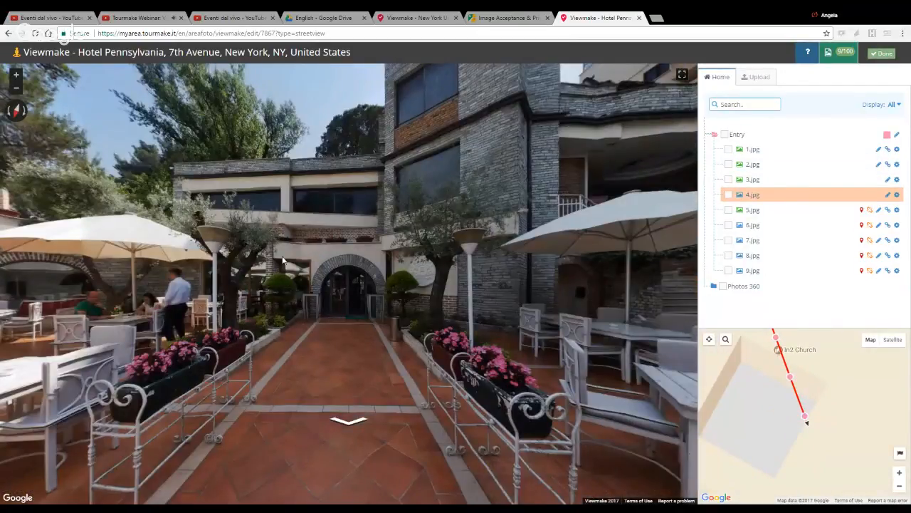
pyautogui.moveTo(233, 314)
pyautogui.mouseDown()
pyautogui.moveTo(290, 284)
pyautogui.moveTo(410, 319)
pyautogui.moveTo(440, 341)
pyautogui.mouseUp()
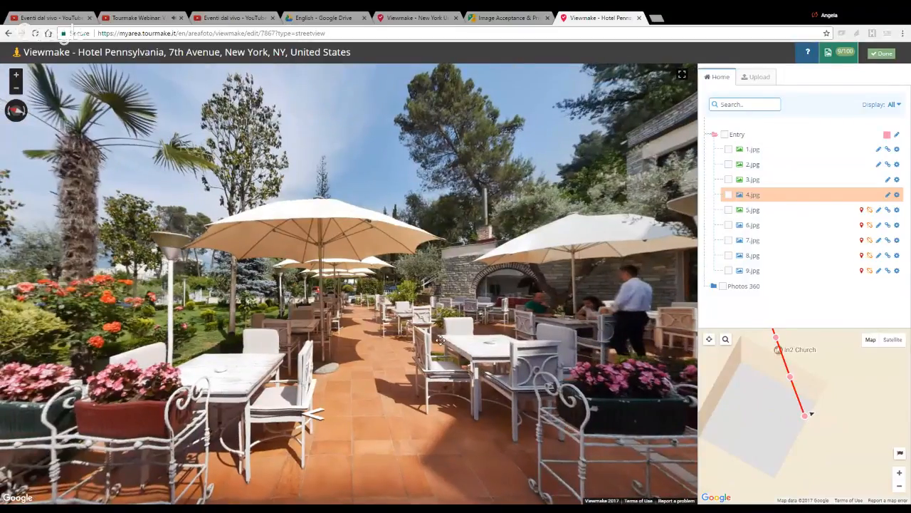
pyautogui.click(888, 209)
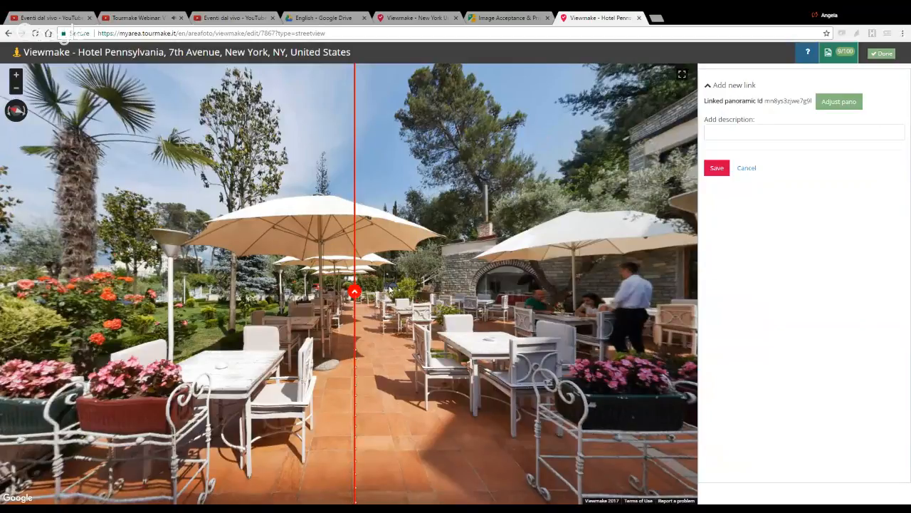
pyautogui.click(838, 102)
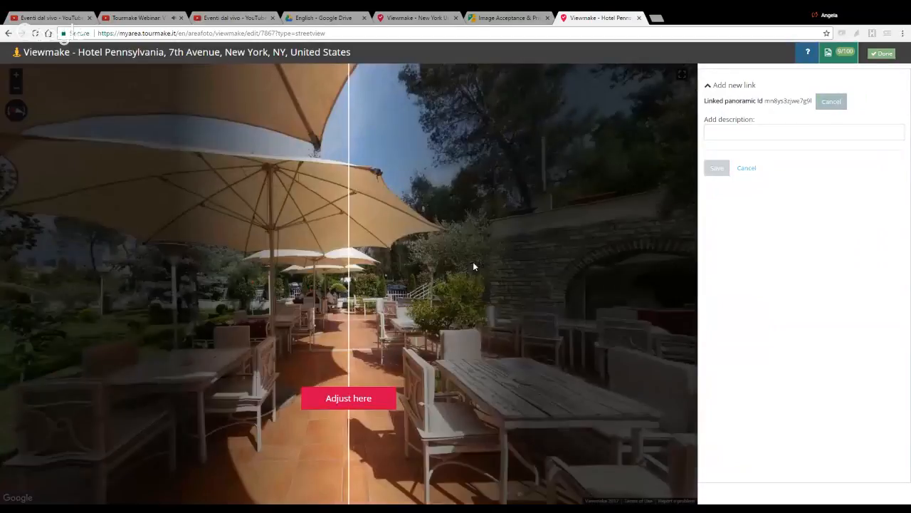
pyautogui.moveTo(474, 263); pyautogui.dragTo(476, 262)
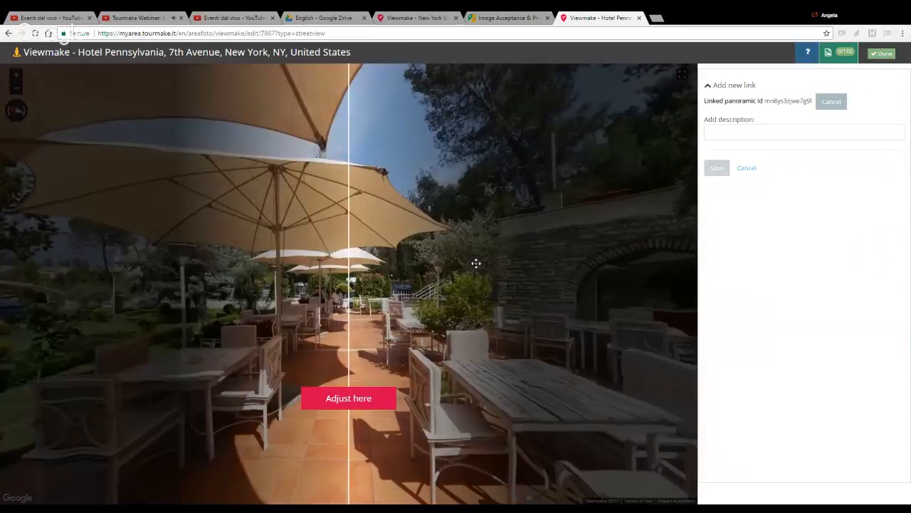
pyautogui.click(370, 400)
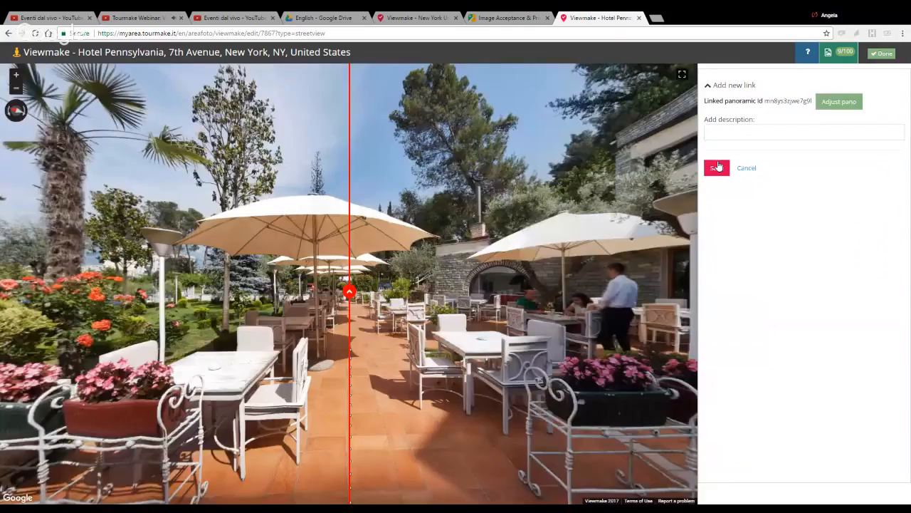
pyautogui.click(717, 167)
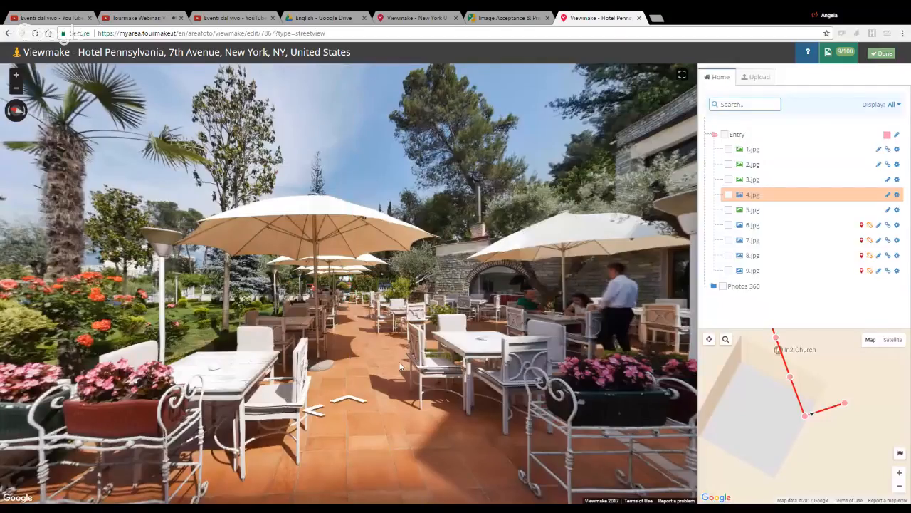
# Step: Move to the 5.jpg panorama, link it to 6.jpg farther along the terrace aisle with both views aligned, and save the link
pyautogui.click(348, 399)
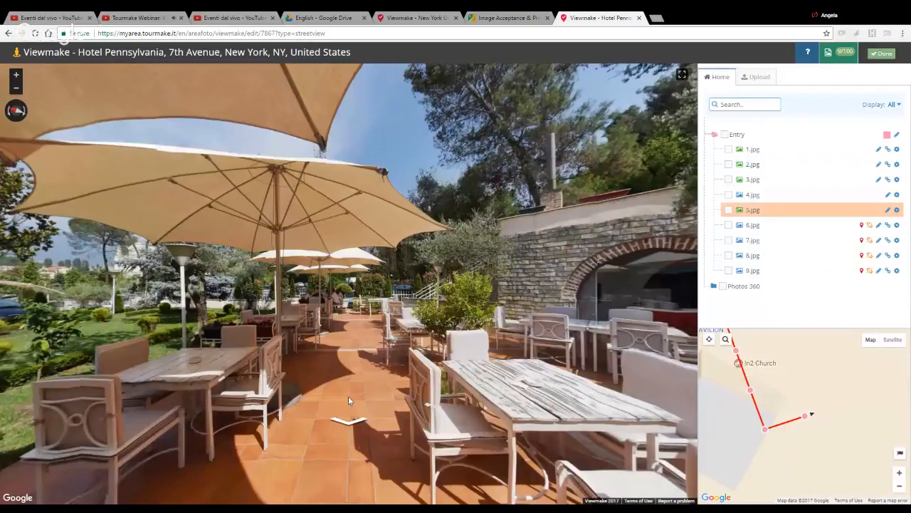
pyautogui.click(896, 225)
pyautogui.click(890, 225)
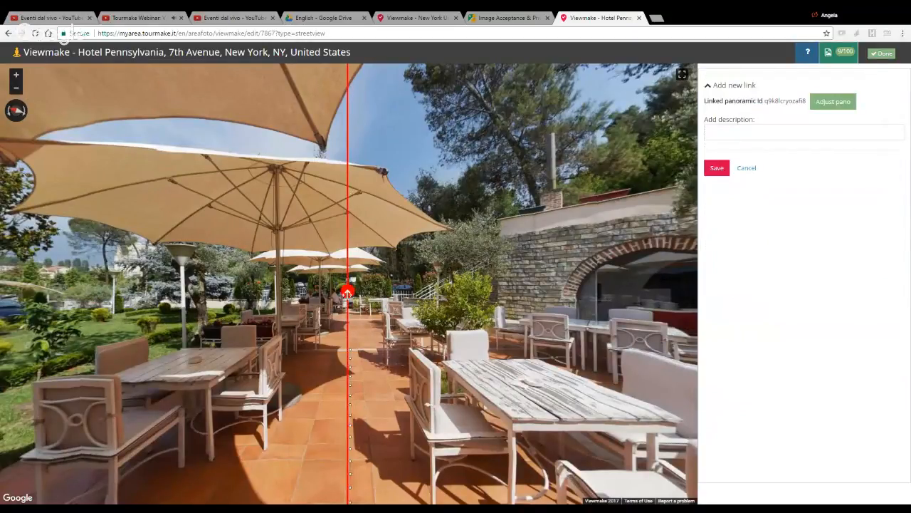
pyautogui.click(835, 103)
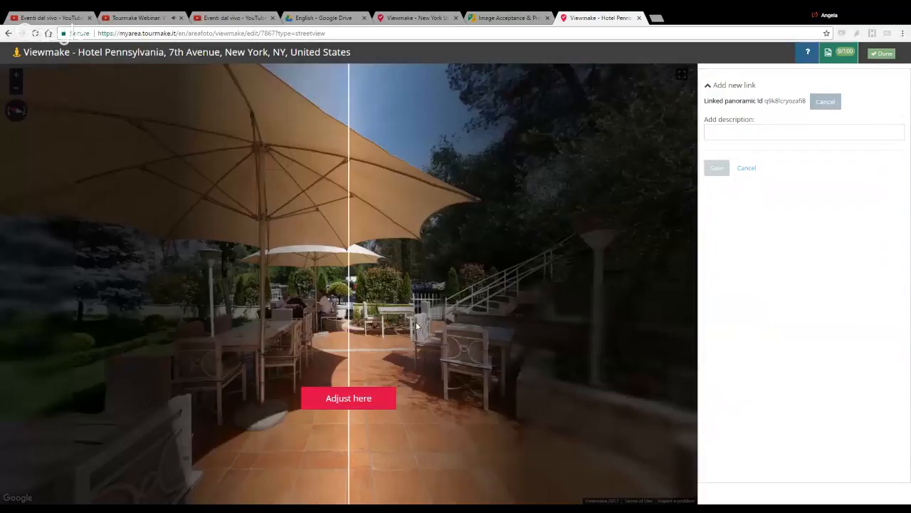
pyautogui.click(356, 397)
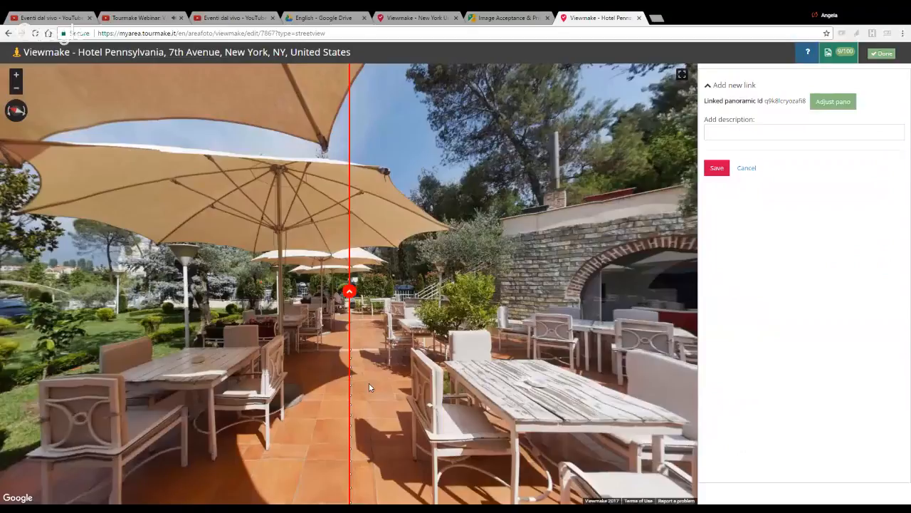
pyautogui.click(717, 168)
# Step: Move to the 6.jpg panorama, link it to 7.jpg toward the end of the terrace with both views aligned, and save the link
pyautogui.click(349, 398)
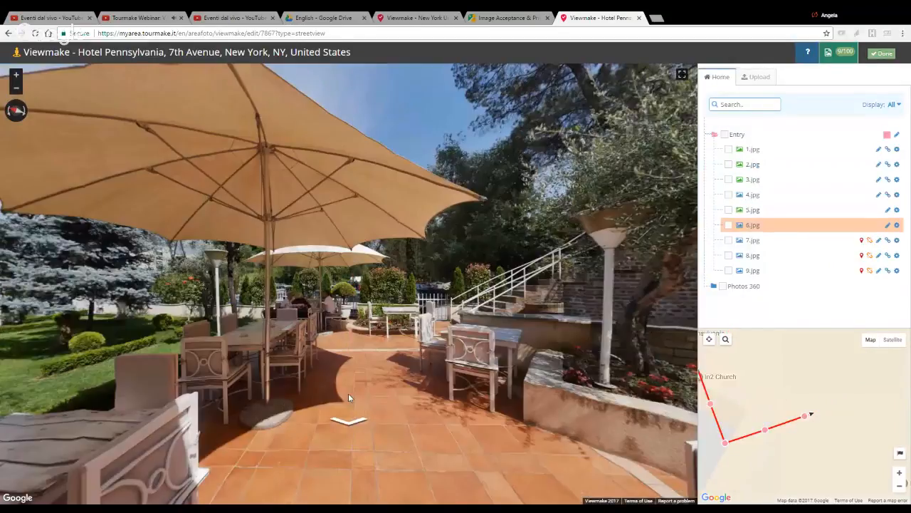
pyautogui.click(888, 240)
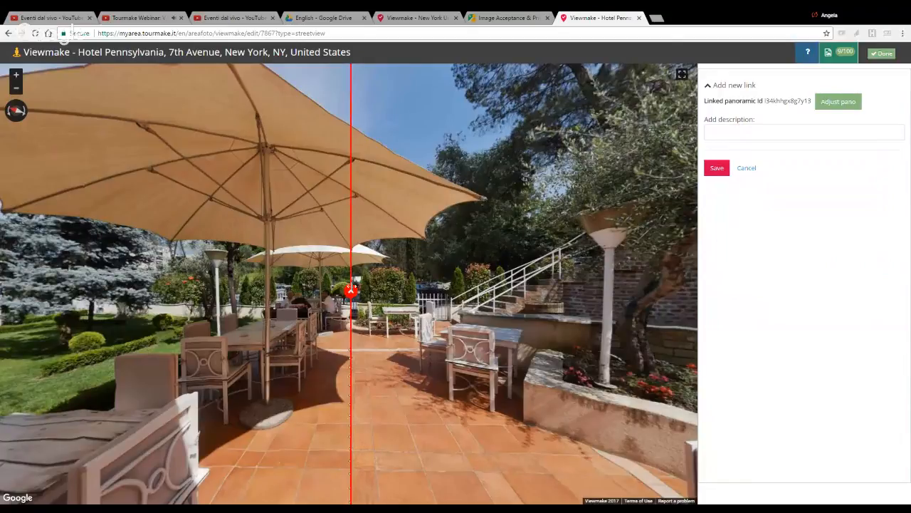
pyautogui.click(839, 101)
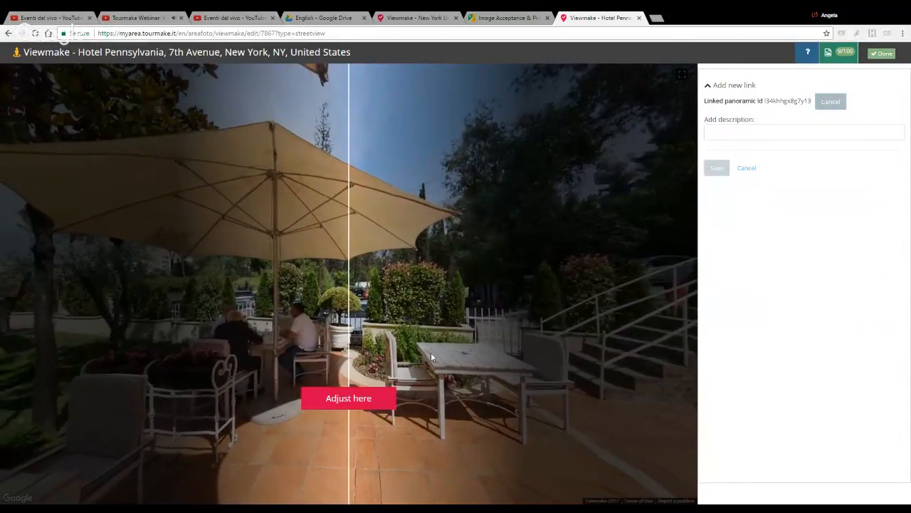
pyautogui.click(348, 399)
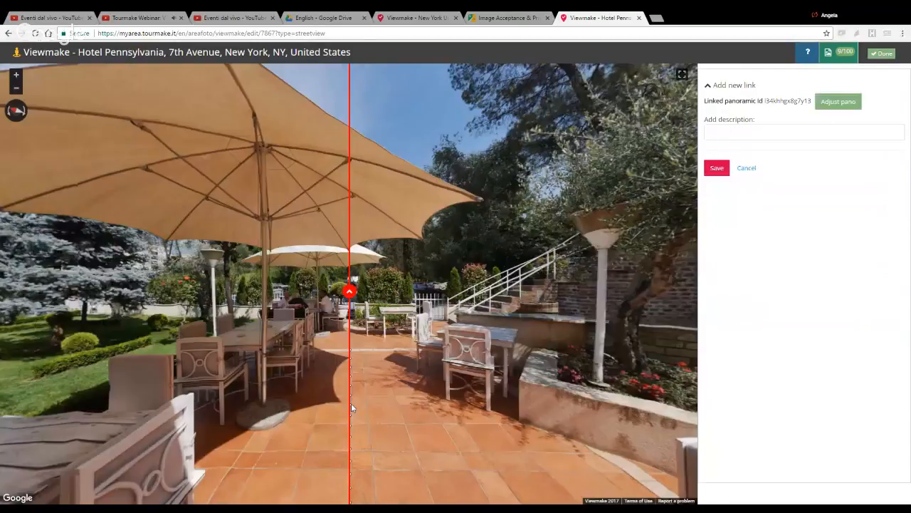
pyautogui.click(717, 167)
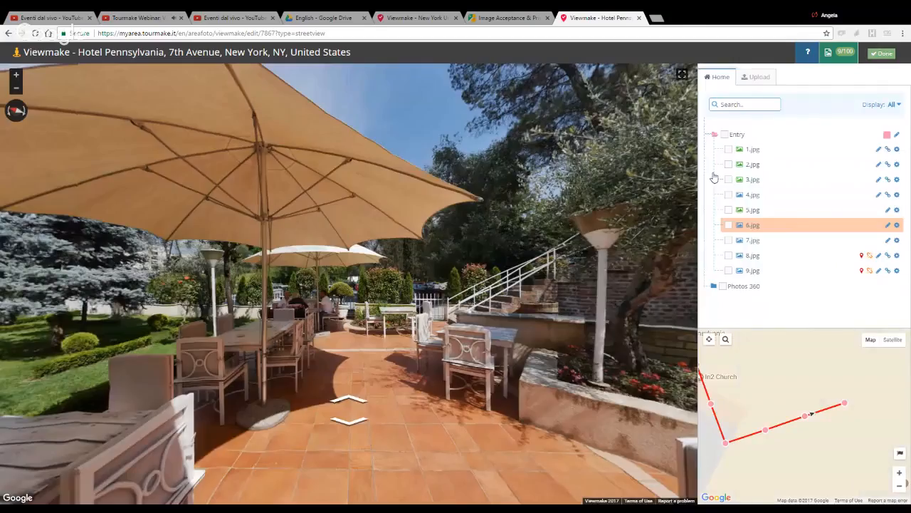
# Step: Move to the 7.jpg panorama, turn around and walk back along the linked terrace panoramas to 4.jpg
pyautogui.click(348, 402)
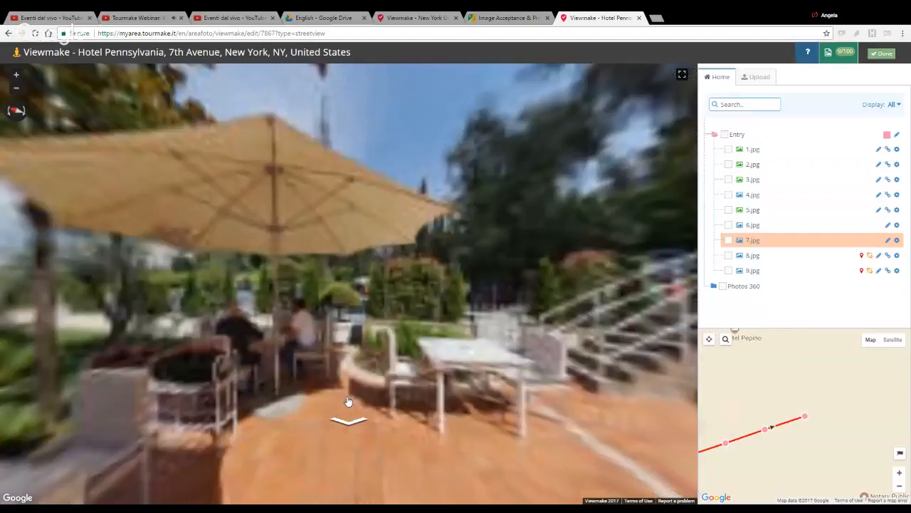
pyautogui.moveTo(652, 249)
pyautogui.mouseDown()
pyautogui.moveTo(465, 242)
pyautogui.moveTo(317, 217)
pyautogui.moveTo(449, 225)
pyautogui.moveTo(450, 247)
pyautogui.mouseUp()
pyautogui.click(348, 383)
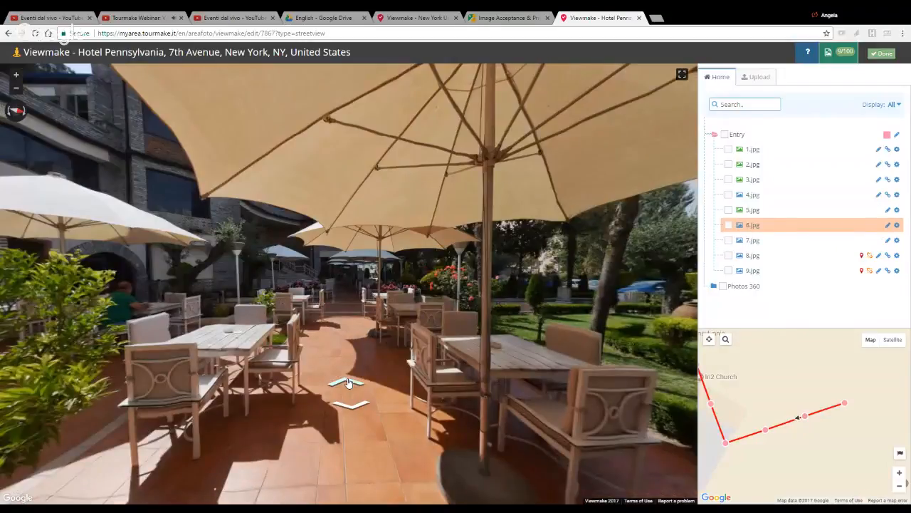
pyautogui.click(349, 383)
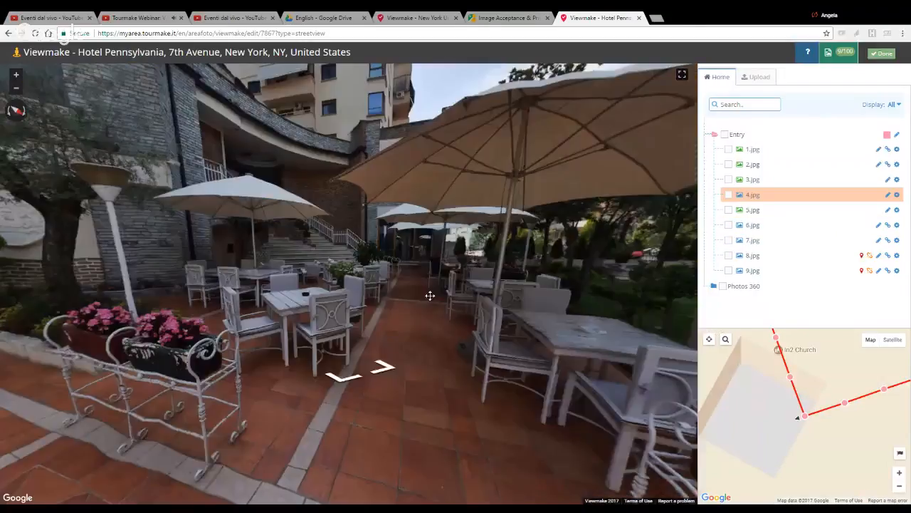
# Step: From the 4.jpg panorama, link 8.jpg along the aisle beside the stone building and staircase, align both views and save the link
pyautogui.moveTo(267, 277)
pyautogui.mouseDown()
pyautogui.moveTo(432, 293)
pyautogui.moveTo(385, 255)
pyautogui.moveTo(171, 262)
pyautogui.mouseUp()
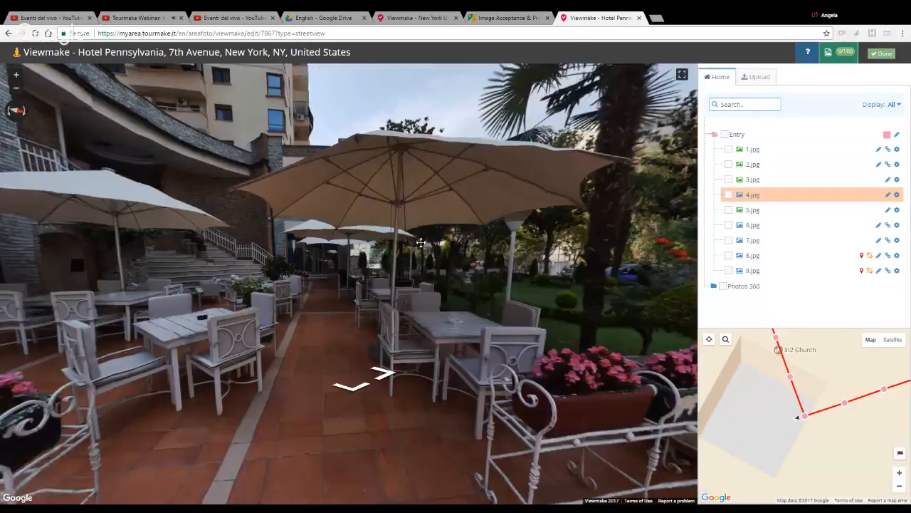
pyautogui.moveTo(421, 254); pyautogui.dragTo(445, 244)
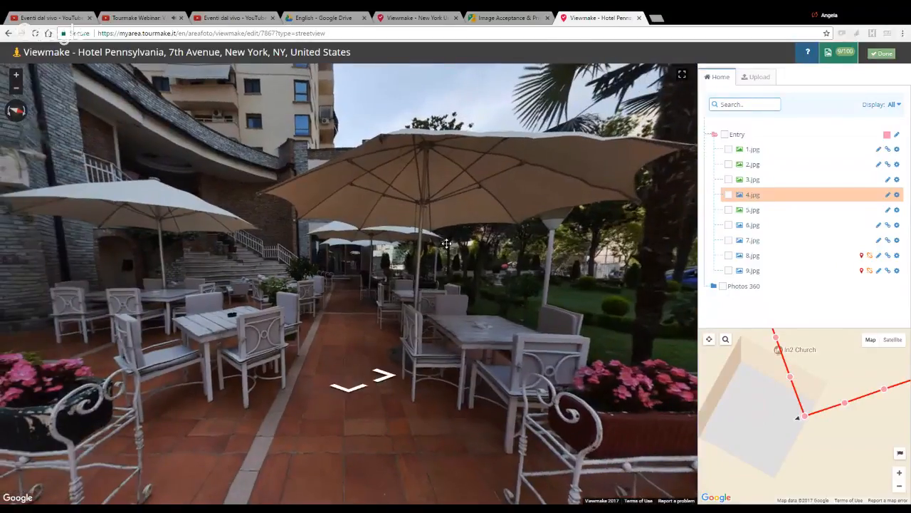
pyautogui.click(888, 255)
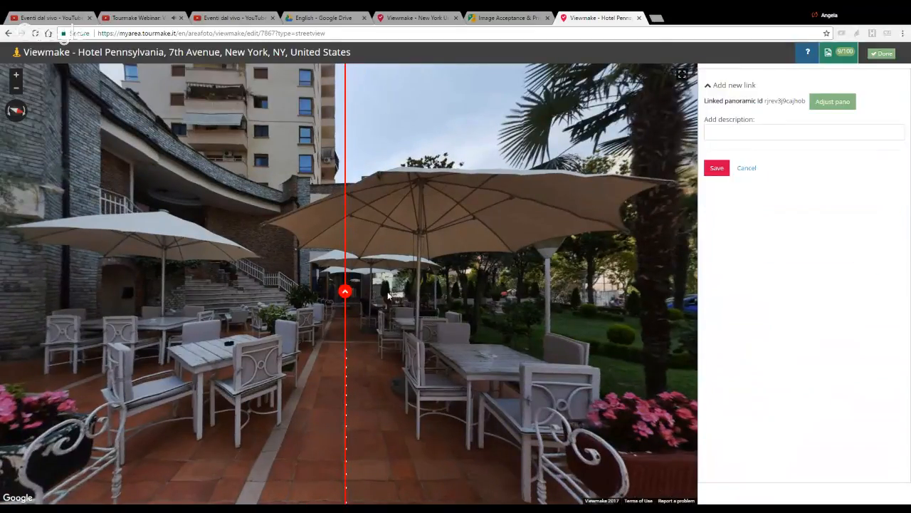
pyautogui.click(842, 107)
pyautogui.moveTo(501, 292); pyautogui.dragTo(559, 283)
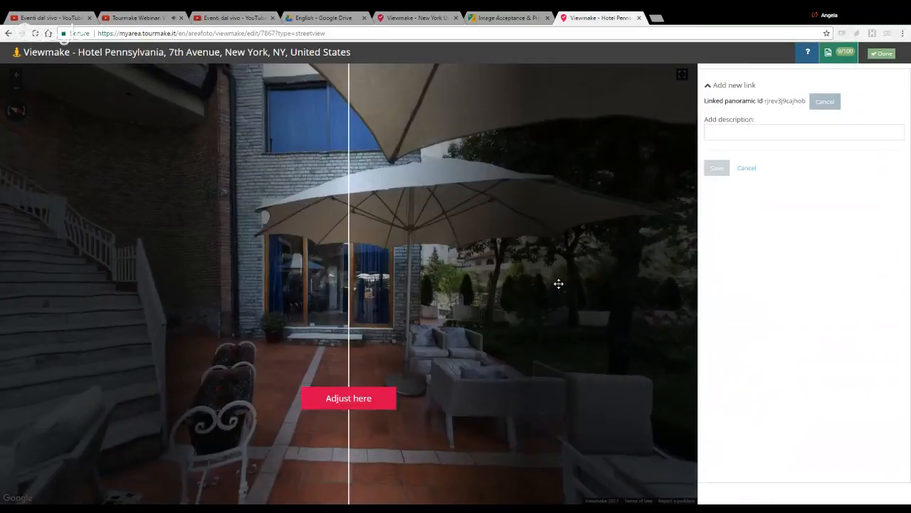
pyautogui.click(358, 397)
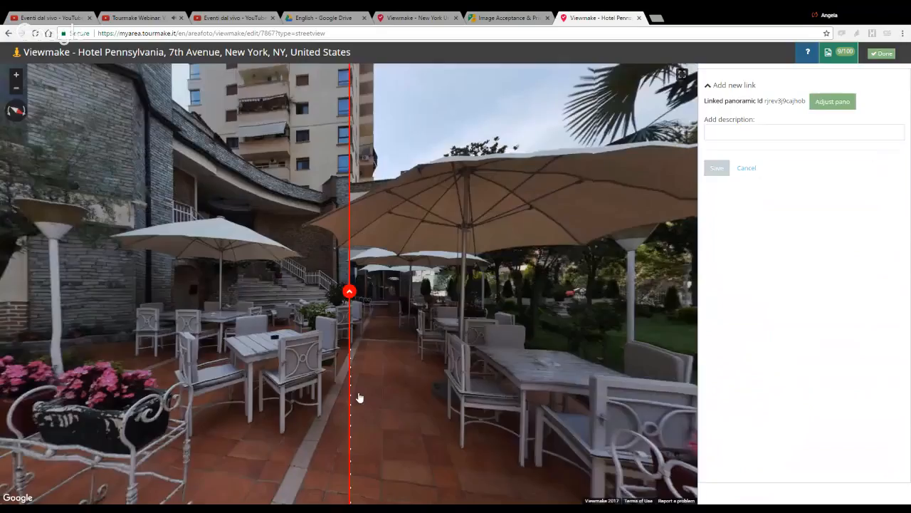
pyautogui.click(716, 168)
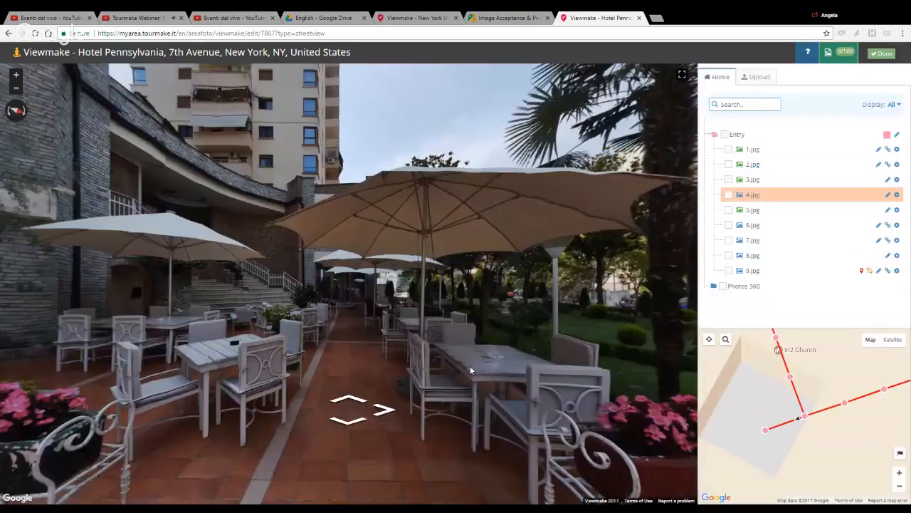
# Step: From the 4.jpg panorama, link 9.jpg toward the arched entrance, align 9.jpg to the doorway and save the link
pyautogui.moveTo(211, 276)
pyautogui.mouseDown()
pyautogui.moveTo(253, 254)
pyautogui.moveTo(539, 191)
pyautogui.mouseUp()
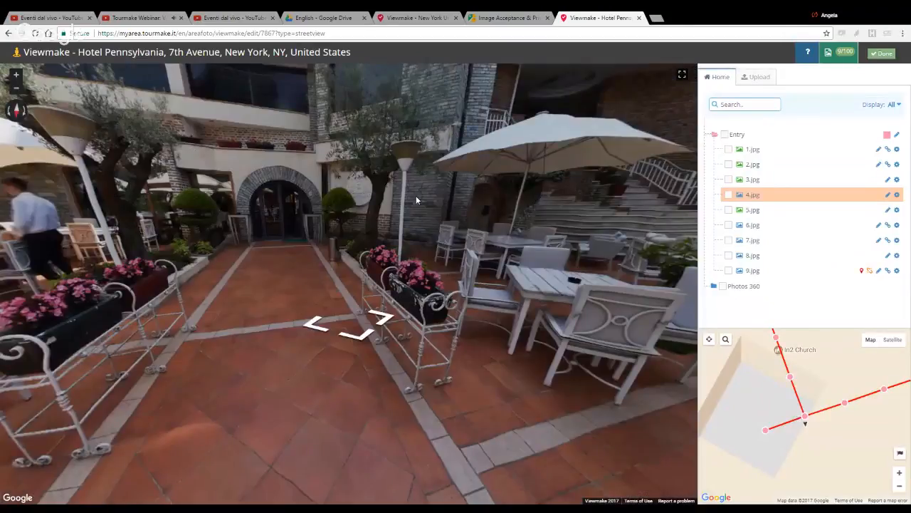
pyautogui.moveTo(416, 200); pyautogui.dragTo(492, 242)
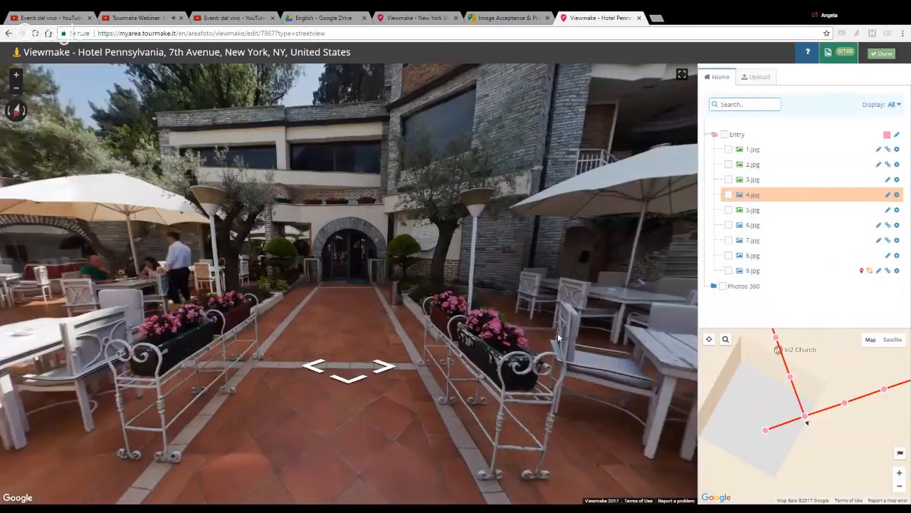
pyautogui.click(888, 270)
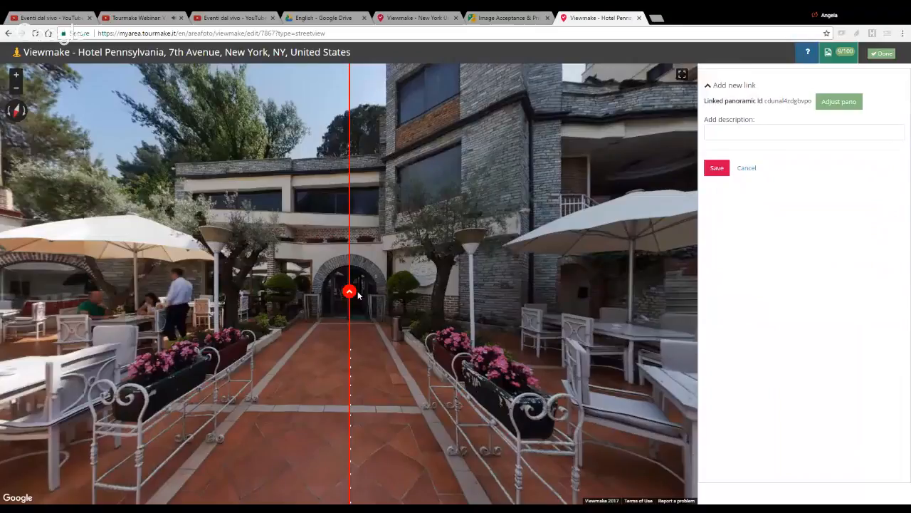
pyautogui.click(839, 101)
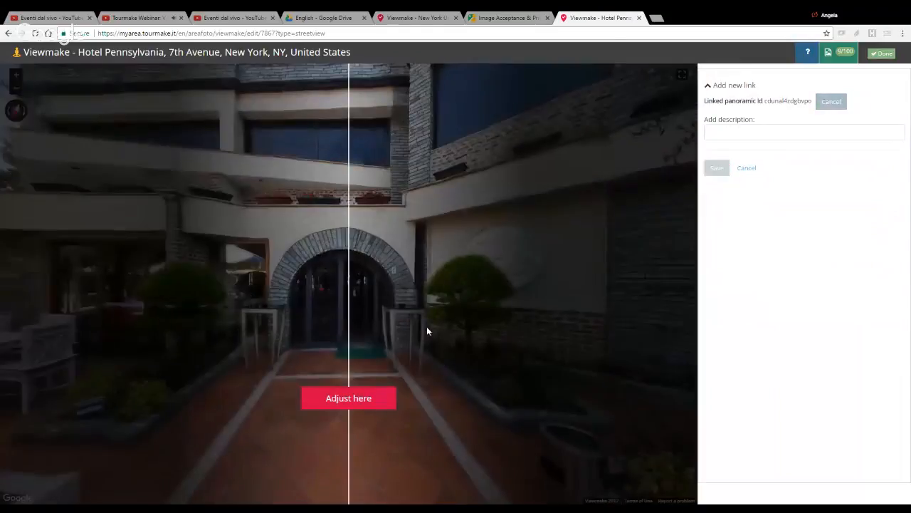
pyautogui.click(367, 404)
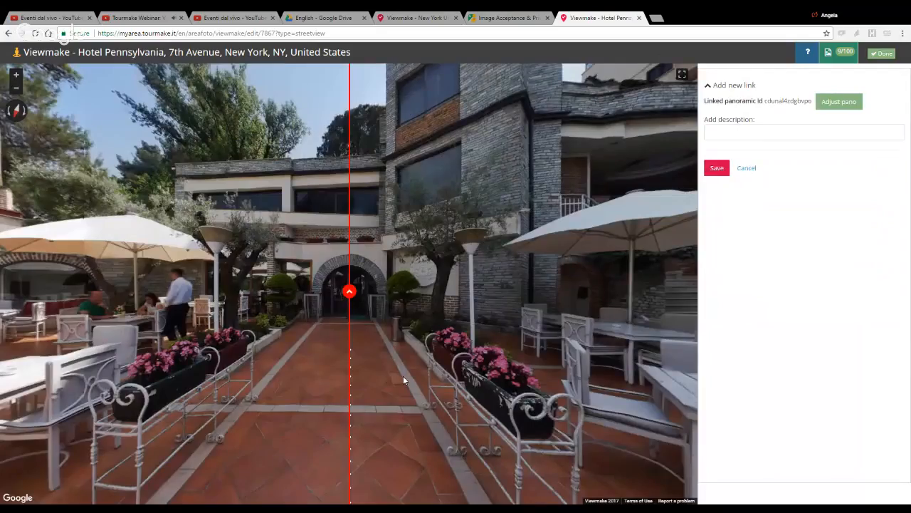
pyautogui.click(717, 167)
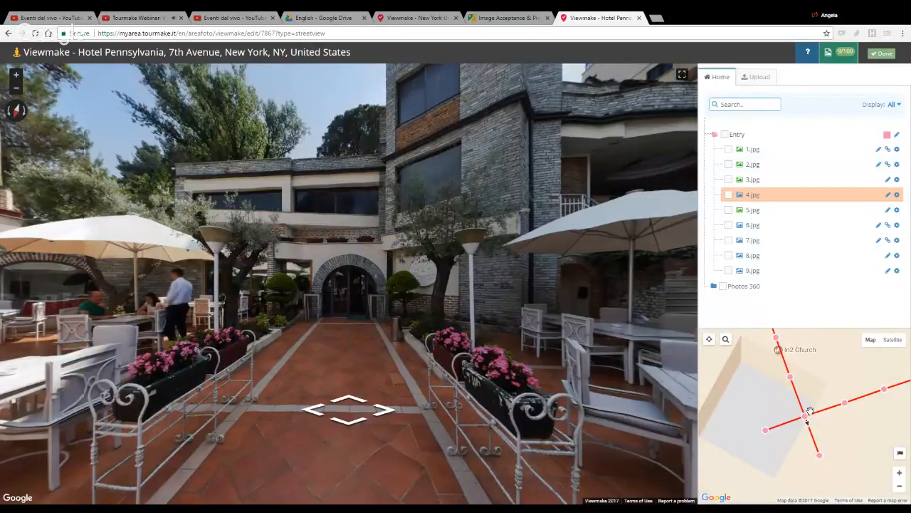
# Step: From the map, open the link between 3.jpg and 4.jpg for editing and leave it without saving
pyautogui.scroll(-1, 810, 413)
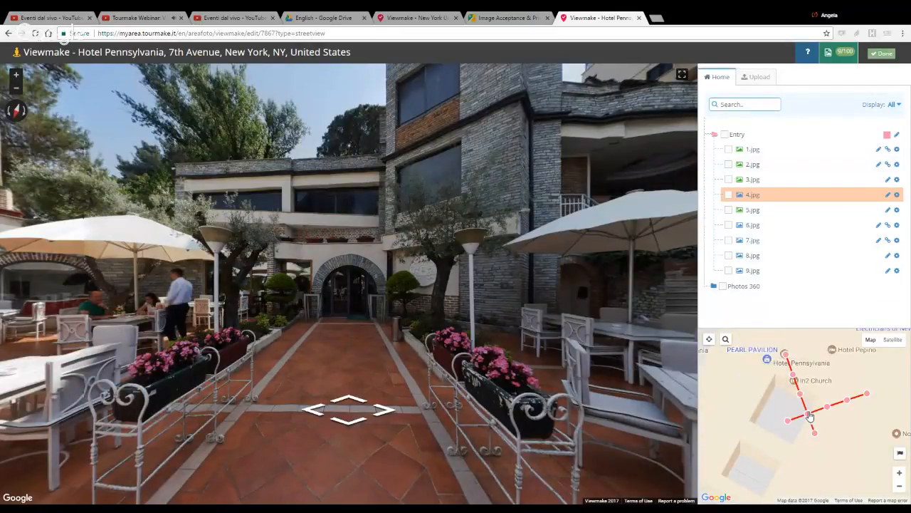
pyautogui.scroll(-1, 809, 415)
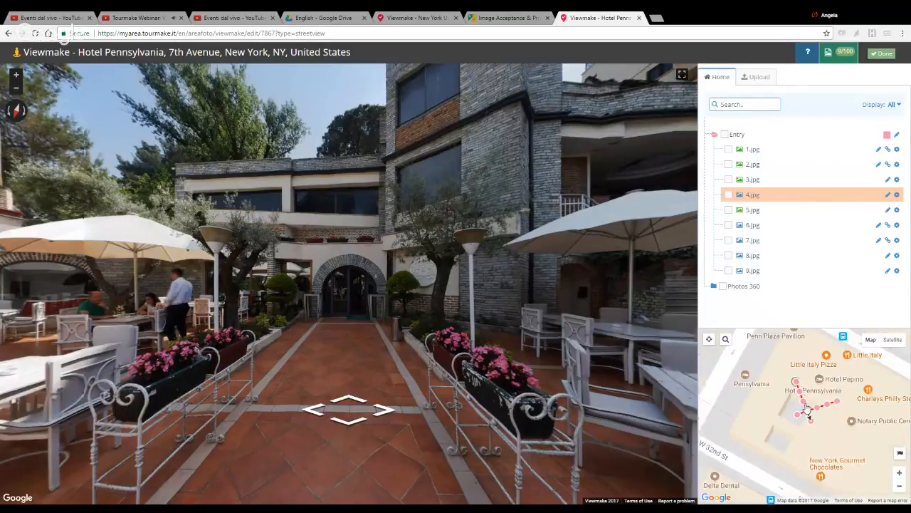
pyautogui.scroll(1, 807, 408)
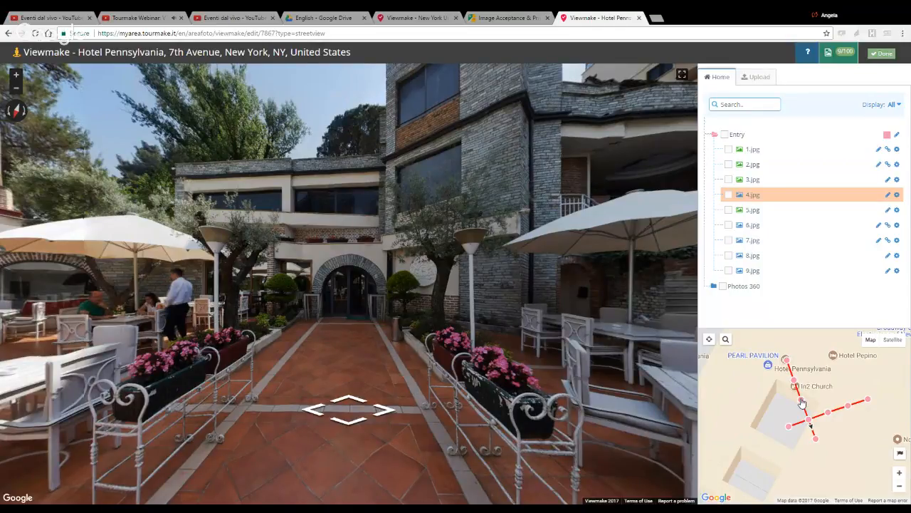
pyautogui.click(808, 415)
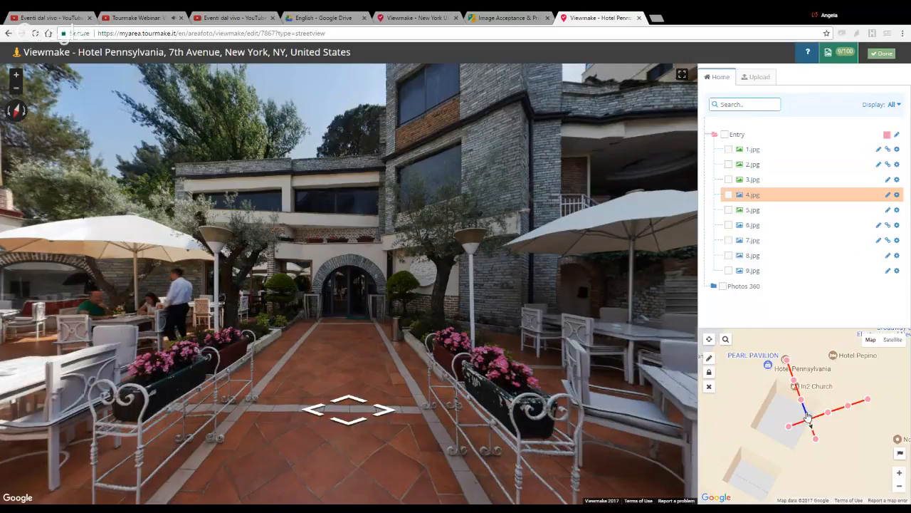
pyautogui.click(709, 359)
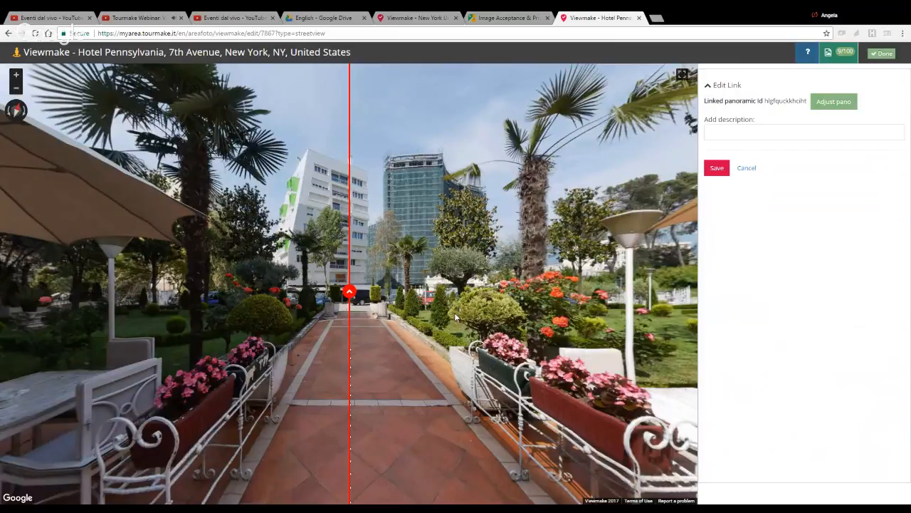
pyautogui.click(747, 169)
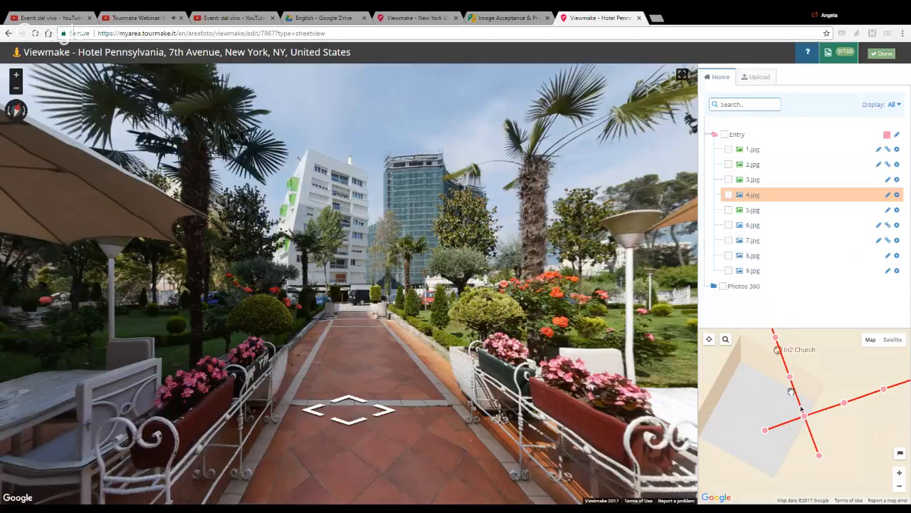
# Step: Lock the link between 3.jpg and 4.jpg on the map, and select all the tour points together to lock every link
pyautogui.click(796, 395)
pyautogui.scroll(-1, 761, 384)
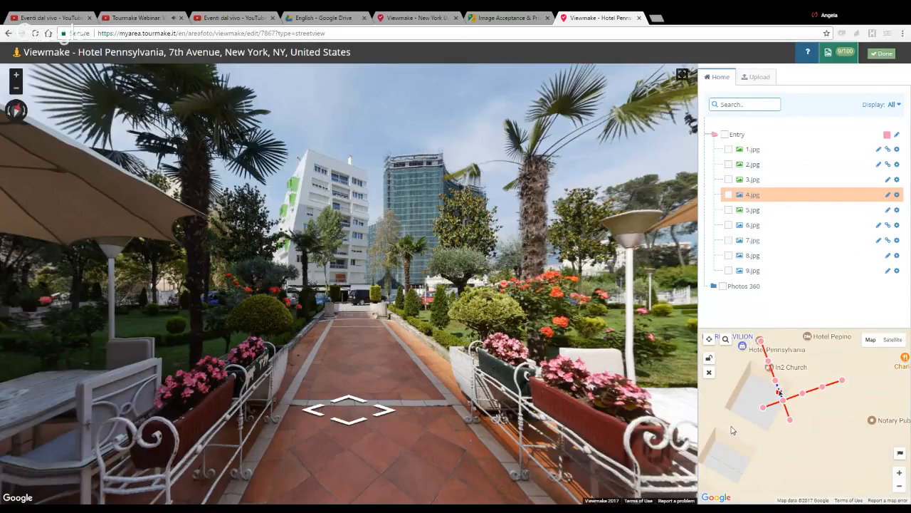
pyautogui.moveTo(754, 369); pyautogui.dragTo(857, 485)
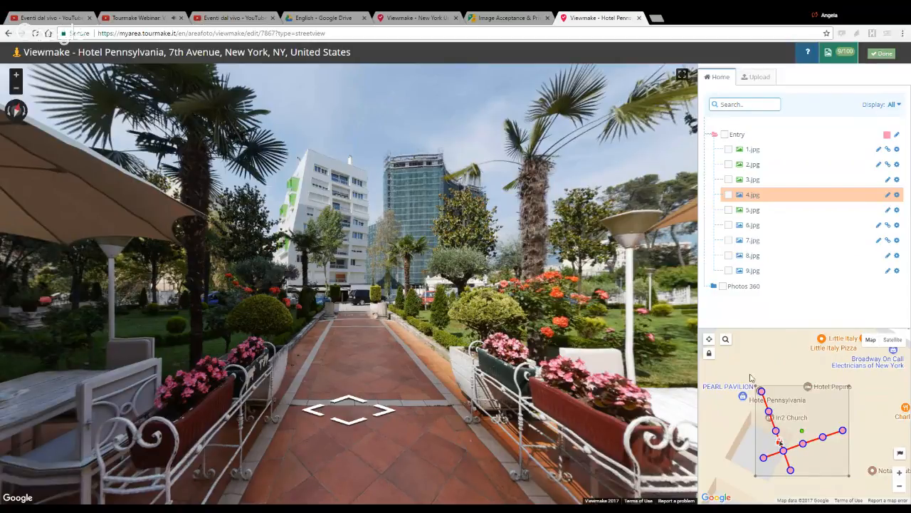
pyautogui.click(710, 354)
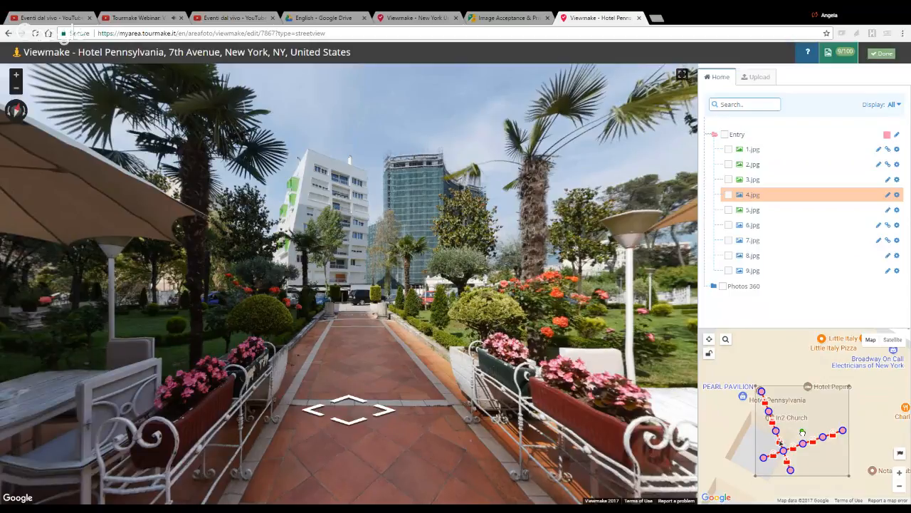
# Step: Move the selection's rotation pivot onto the 8.jpg point and rotate the whole tour counterclockwise on the map
pyautogui.scroll(1, 802, 432)
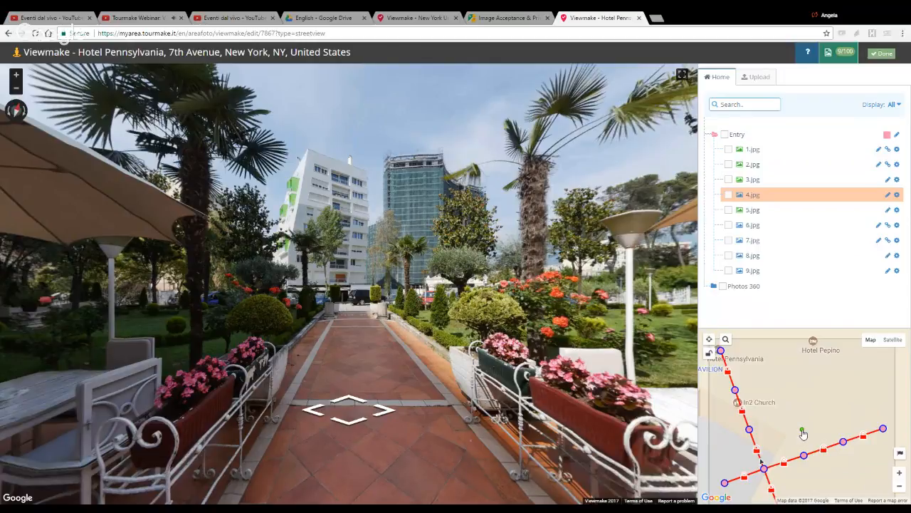
pyautogui.moveTo(803, 430); pyautogui.dragTo(726, 483)
pyautogui.moveTo(731, 420); pyautogui.dragTo(720, 470)
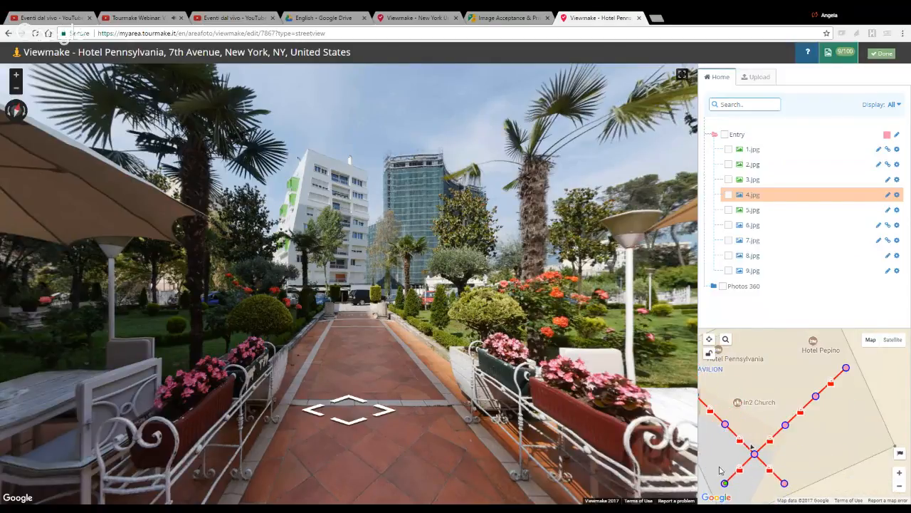
# Step: Reselect all the tour points, place the pivot on the 8.jpg point again and rotate the tour clockwise beside the building
pyautogui.scroll(-1, 781, 413)
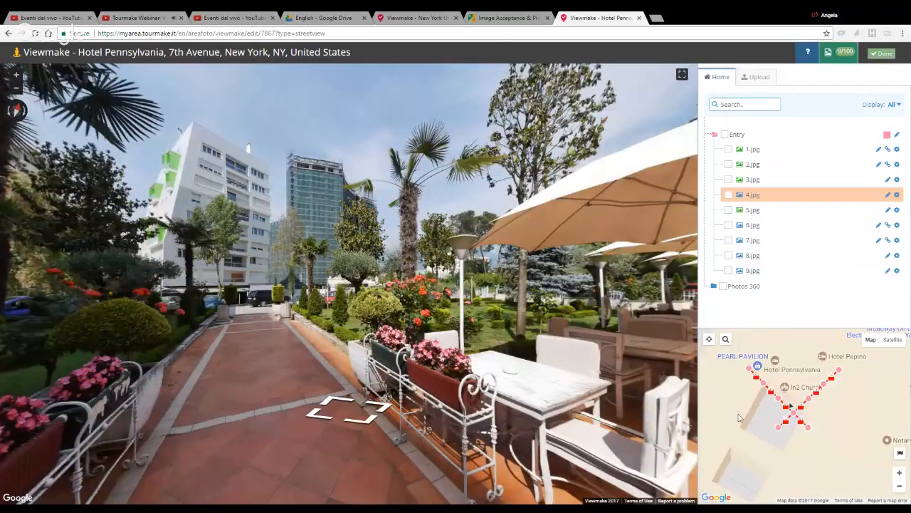
pyautogui.moveTo(741, 348); pyautogui.dragTo(856, 453)
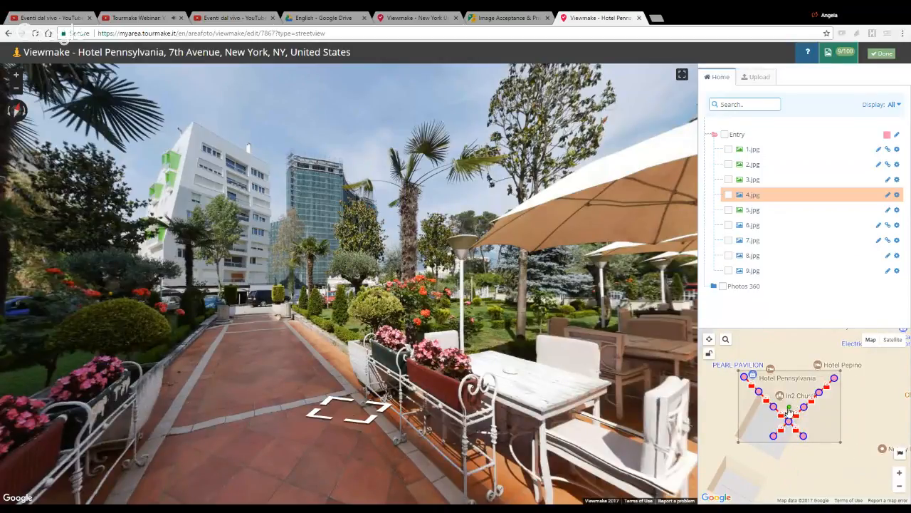
pyautogui.moveTo(789, 407)
pyautogui.mouseDown()
pyautogui.moveTo(792, 423)
pyautogui.moveTo(774, 435)
pyautogui.mouseUp()
pyautogui.moveTo(748, 403)
pyautogui.mouseDown()
pyautogui.moveTo(772, 369)
pyautogui.moveTo(768, 452)
pyautogui.moveTo(791, 424)
pyautogui.moveTo(773, 423)
pyautogui.mouseUp()
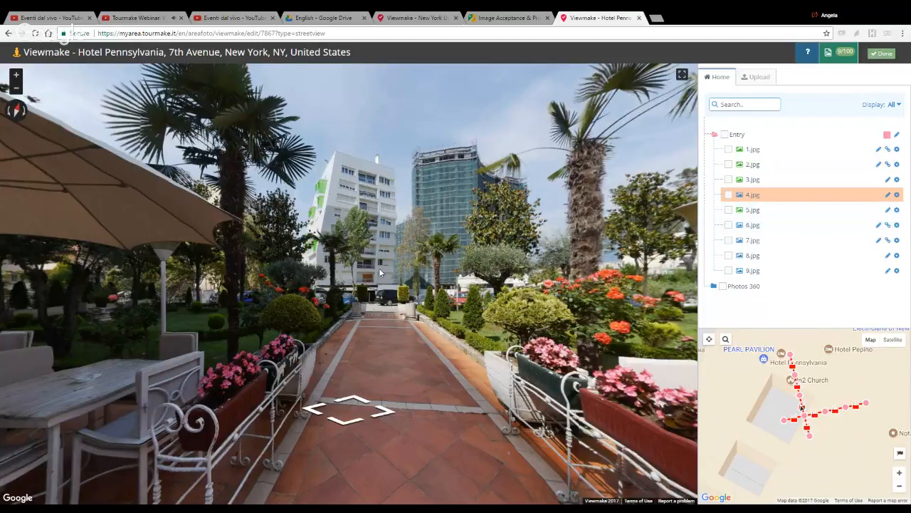
# Step: Move from 4.jpg through 5.jpg to 6.jpg, face the guests seated on the terrace and open 6.jpg's blur and nadir patching editor
pyautogui.moveTo(489, 246); pyautogui.dragTo(503, 242)
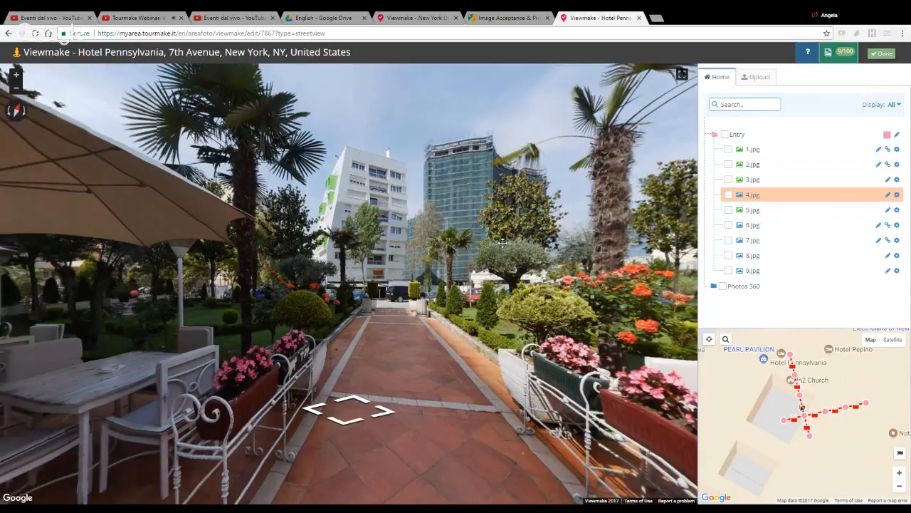
pyautogui.click(342, 320)
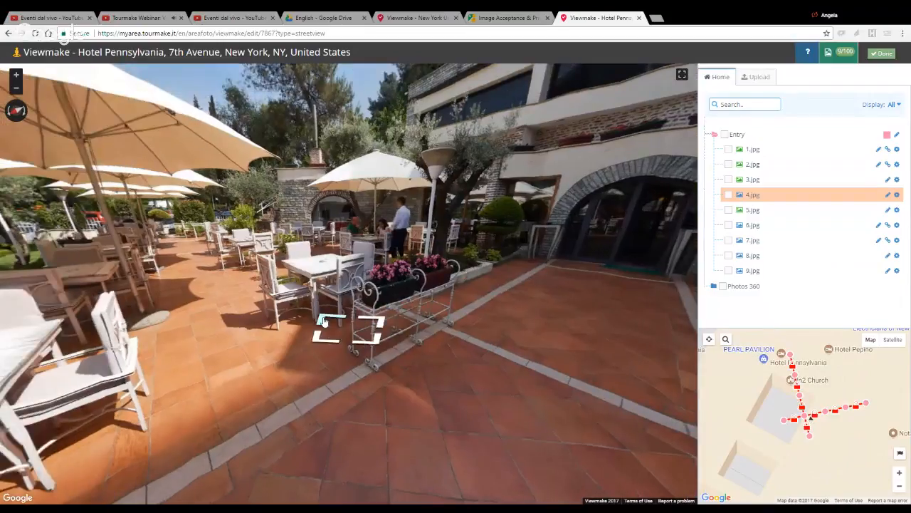
pyautogui.click(324, 320)
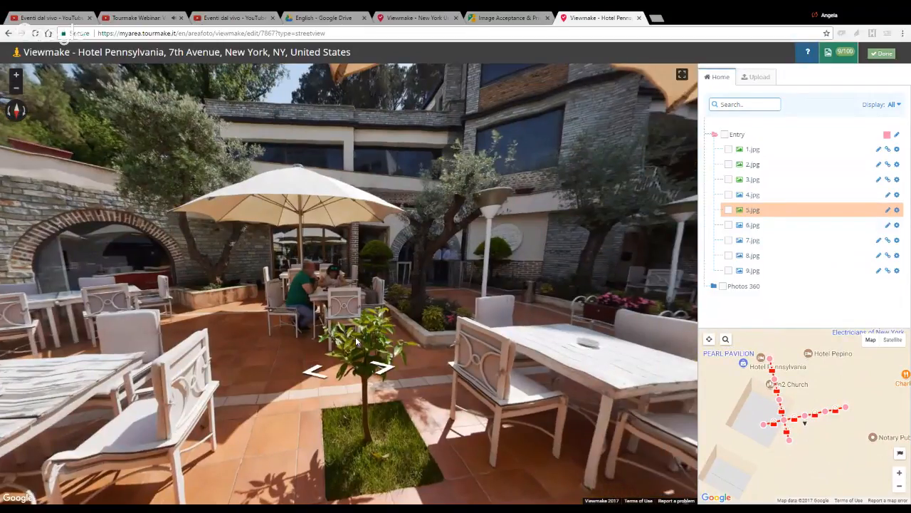
pyautogui.click(746, 226)
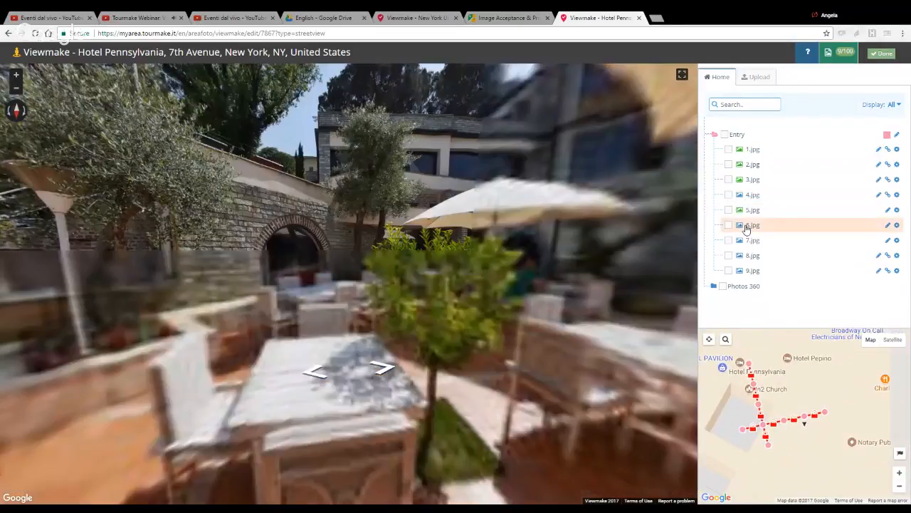
pyautogui.moveTo(471, 297); pyautogui.dragTo(371, 268)
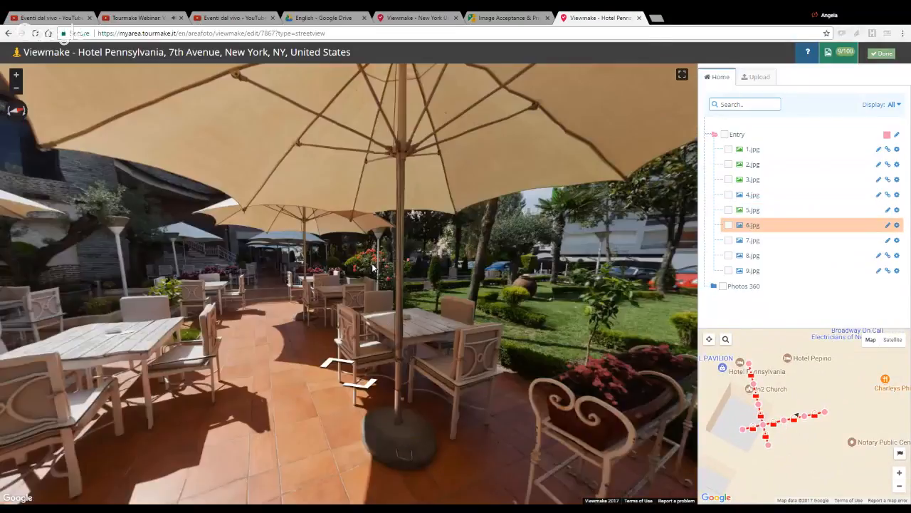
pyautogui.click(372, 268)
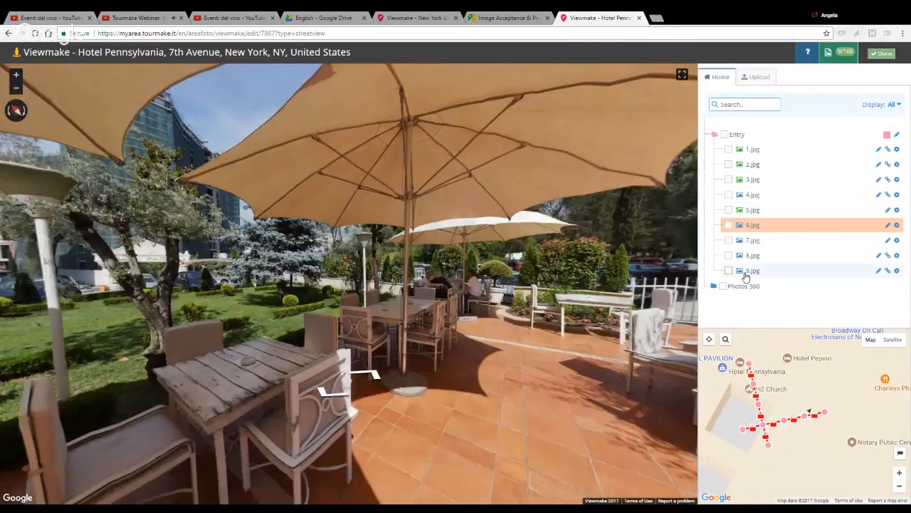
pyautogui.scroll(2, 437, 317)
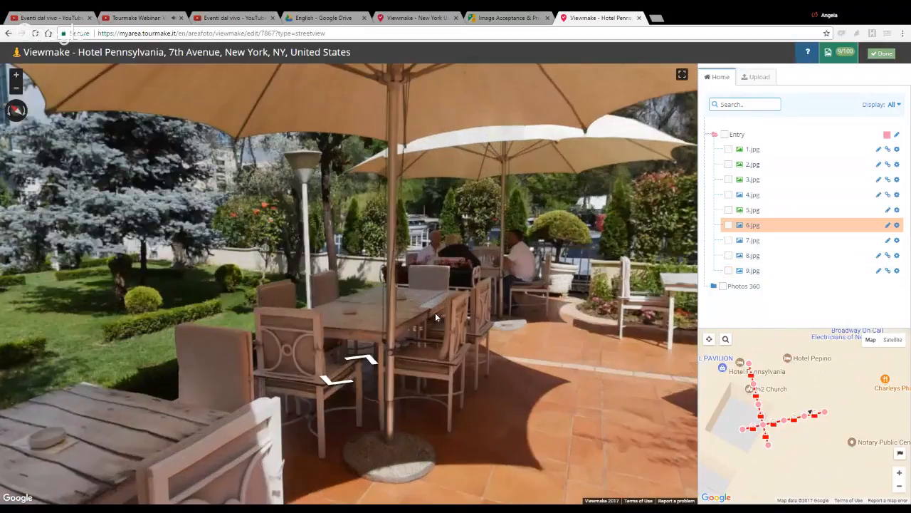
pyautogui.click(436, 316)
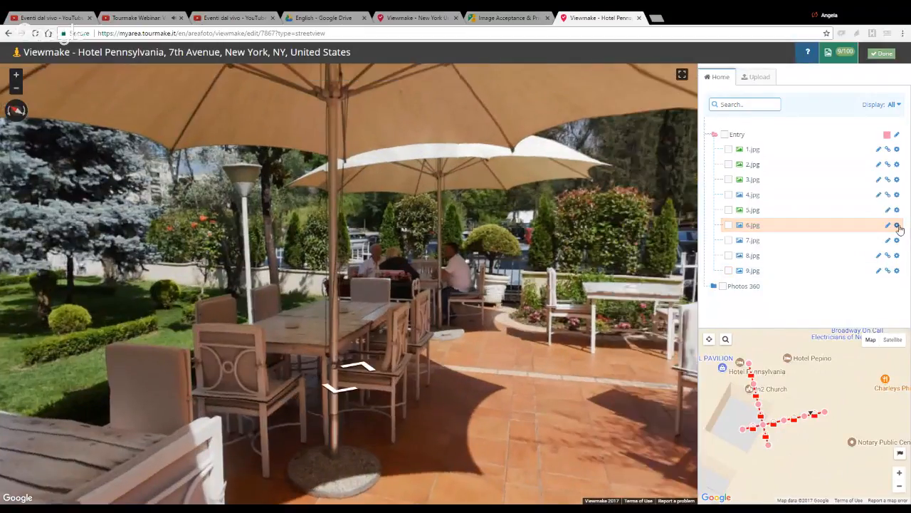
pyautogui.click(897, 225)
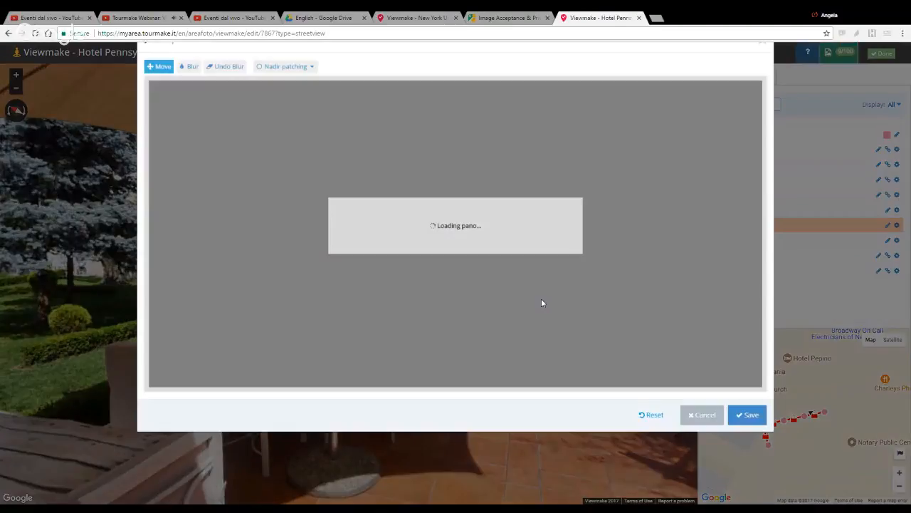
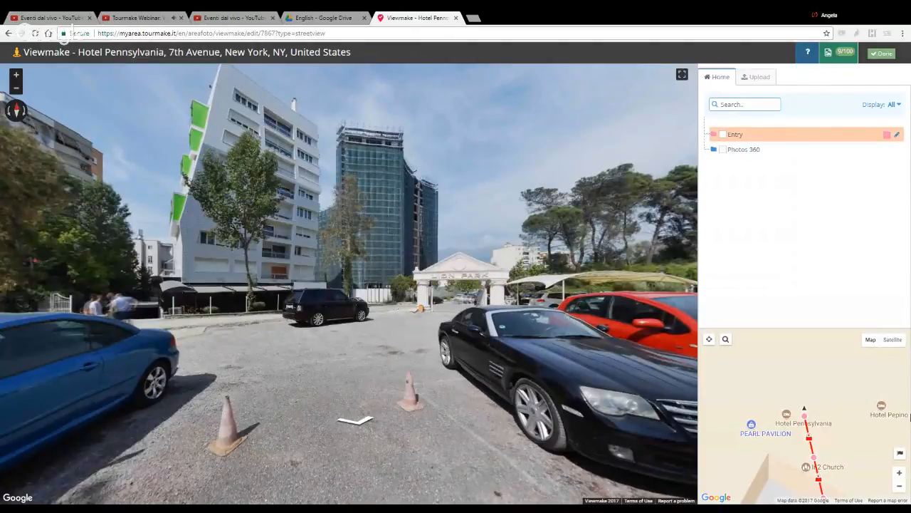
# Step: Check the aligned Hotel Pennsylvania tour, finish editing it and go to its publishing management page
pyautogui.scroll(-1, 809, 426)
pyautogui.moveTo(765, 433); pyautogui.dragTo(755, 389)
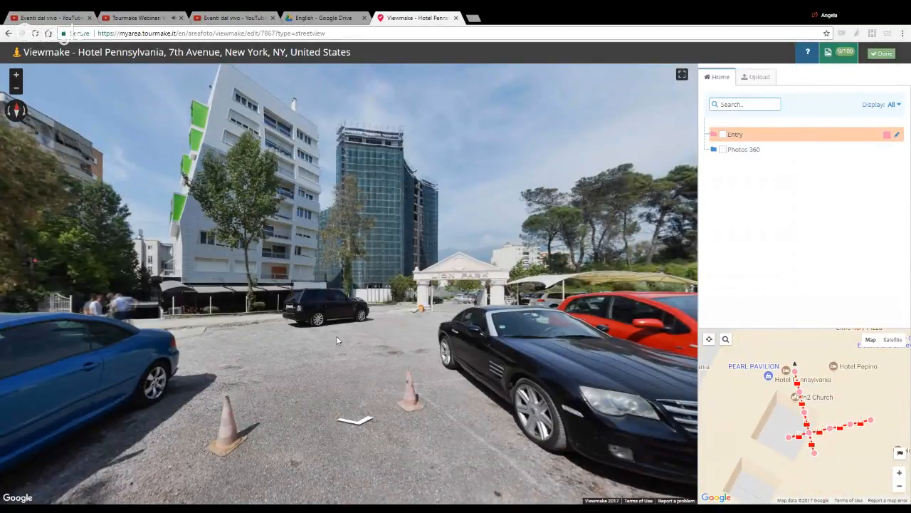
pyautogui.moveTo(444, 244); pyautogui.dragTo(0, 178)
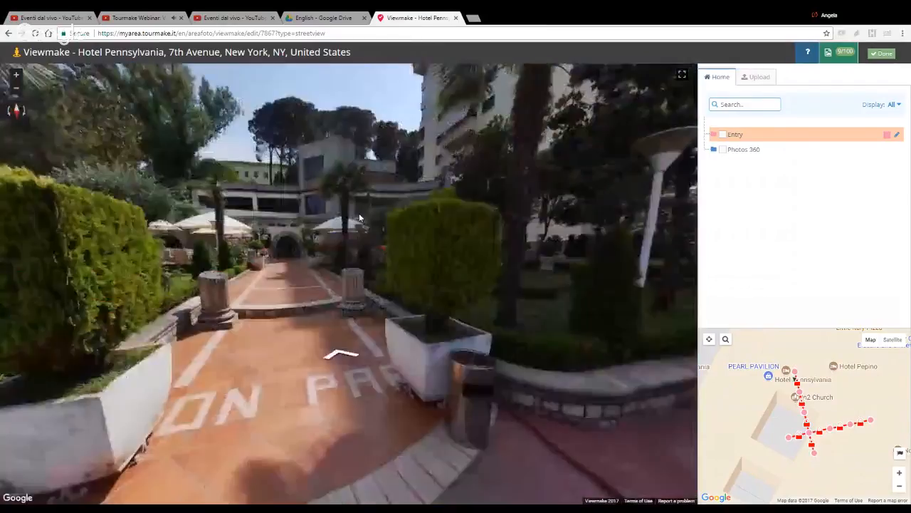
pyautogui.moveTo(354, 220); pyautogui.dragTo(440, 233)
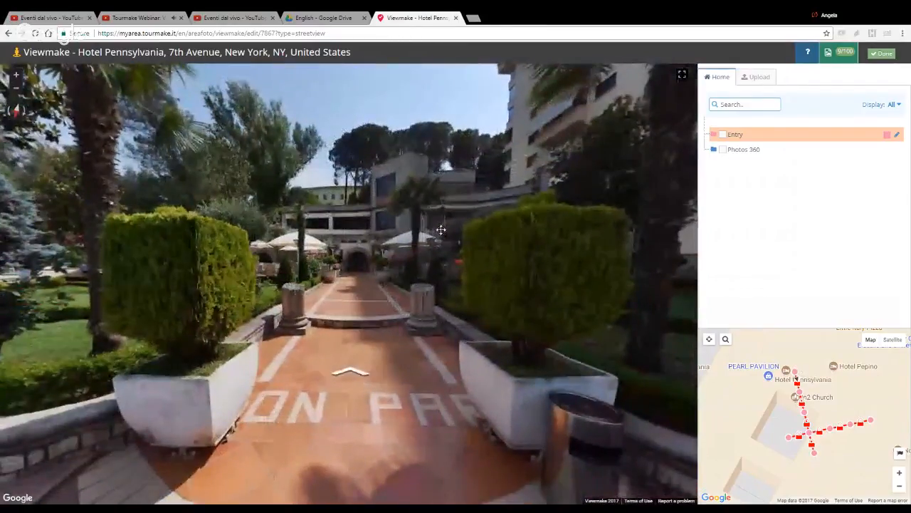
pyautogui.click(885, 54)
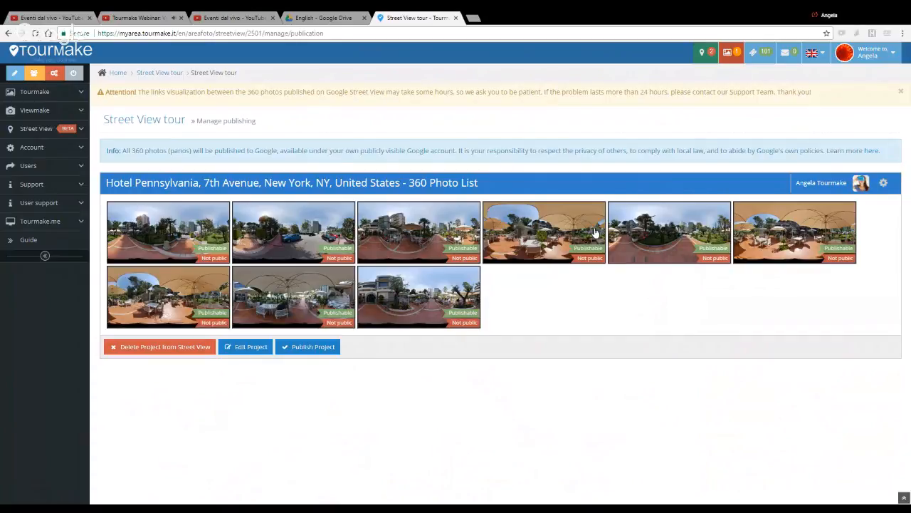
# Step: View the connected Google account's public 360 photos from the Hotel Pennsylvania project, and dismiss the list without importing any
pyautogui.click(883, 185)
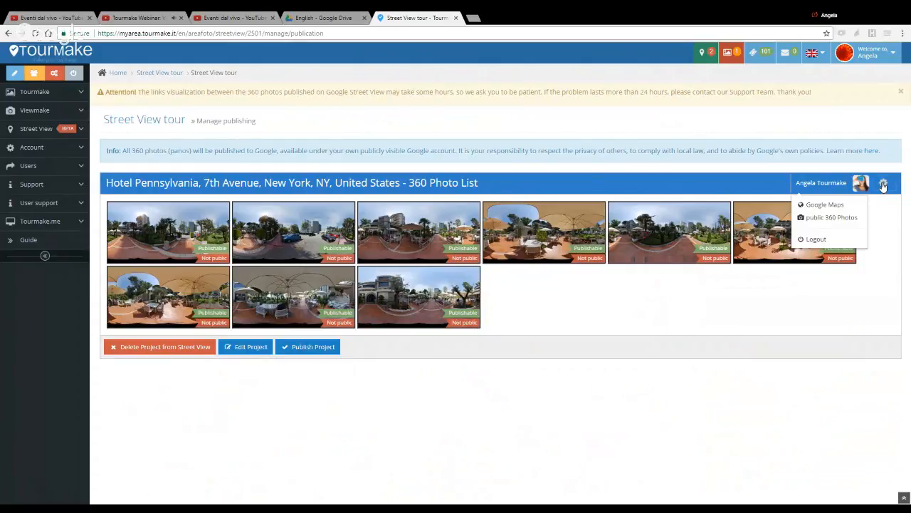
pyautogui.click(840, 218)
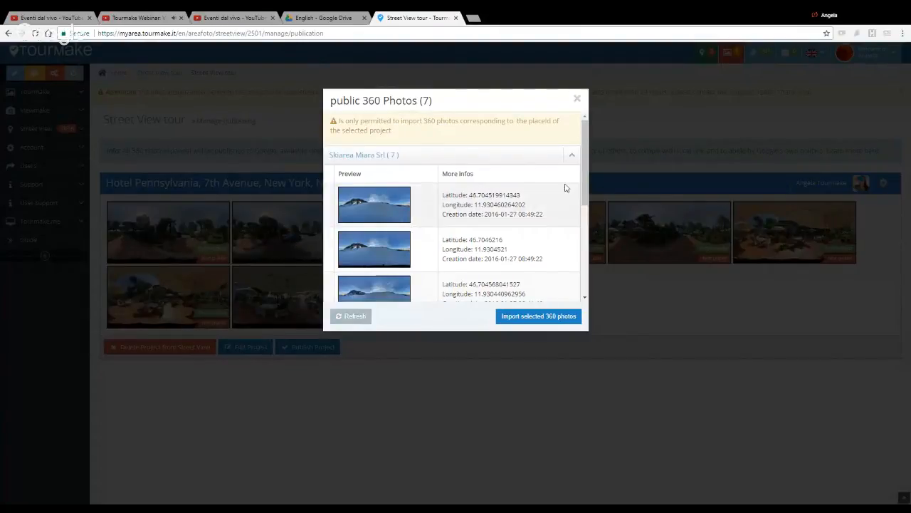
pyautogui.click(576, 98)
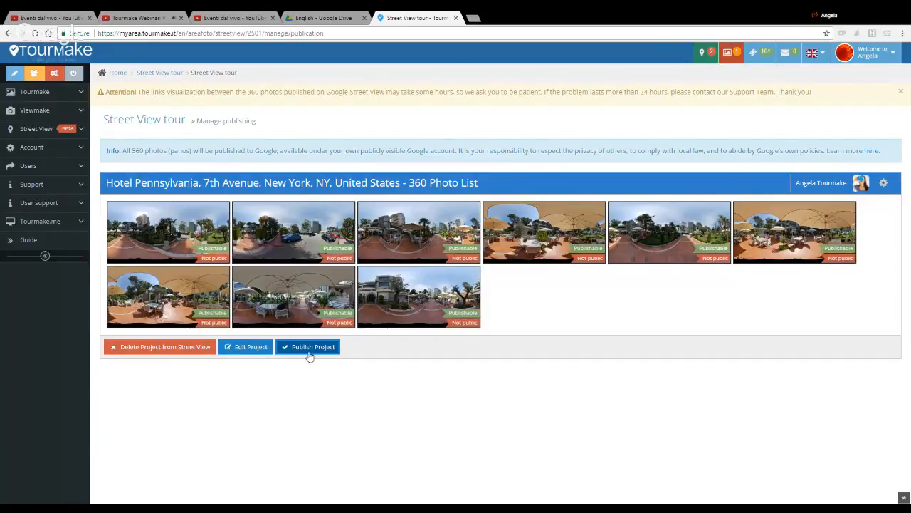
# Step: Go to the list of Street View tours and close the New York University tour to free a project slot
pyautogui.click(36, 129)
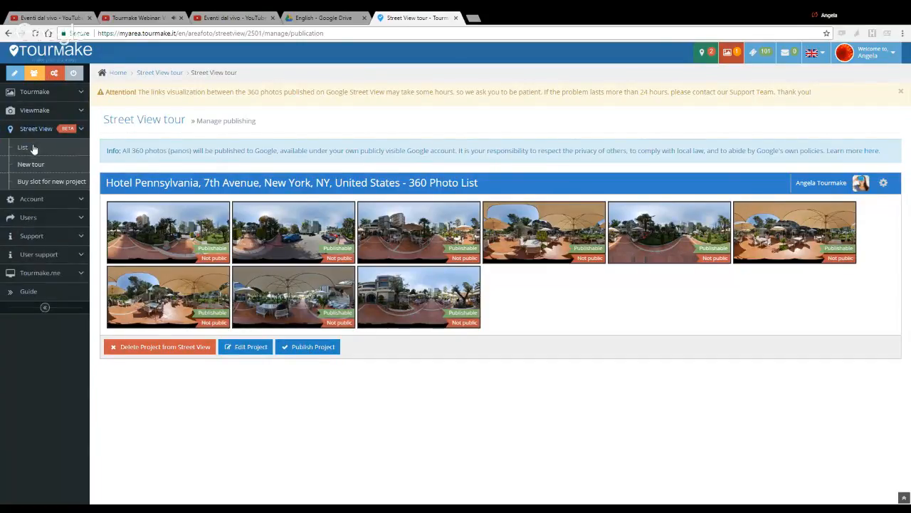
pyautogui.click(33, 147)
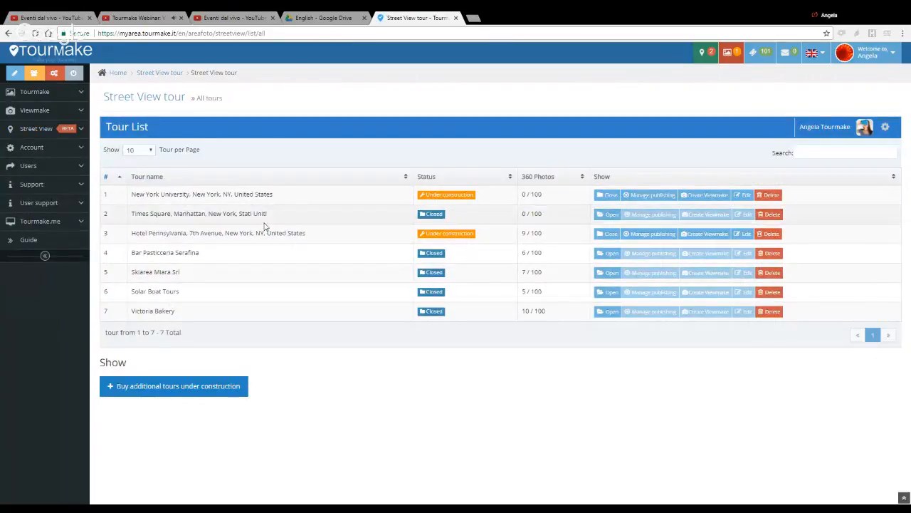
pyautogui.click(614, 195)
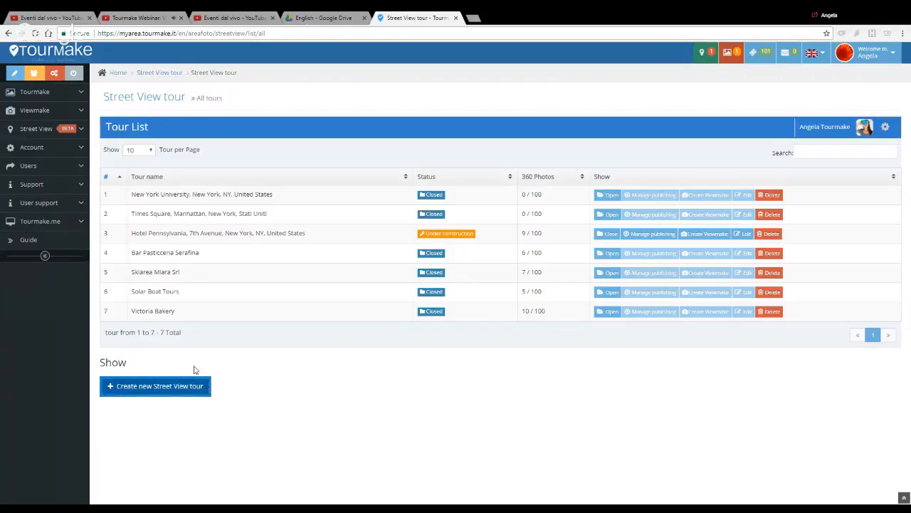
pyautogui.click(165, 393)
# Step: Create a new Street View project from the Google account's public Skiarea Miara Srl 360 photos
pyautogui.click(887, 128)
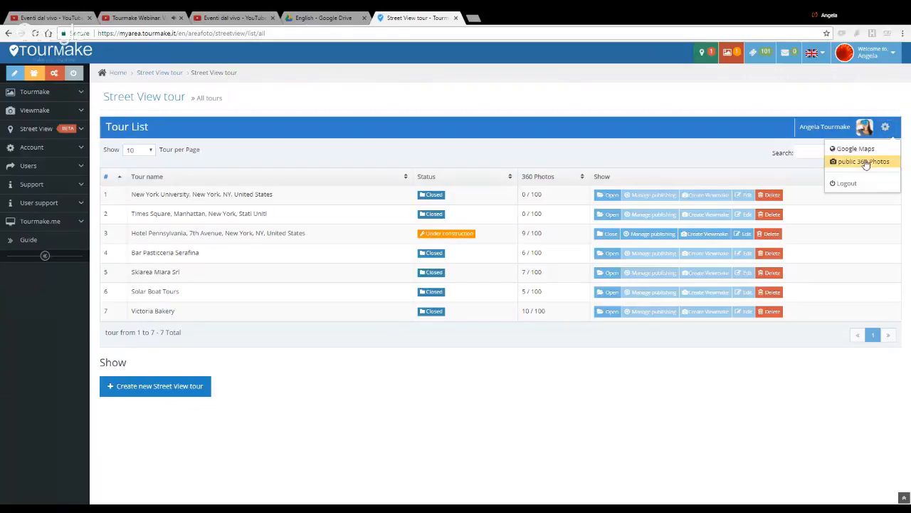
pyautogui.click(859, 162)
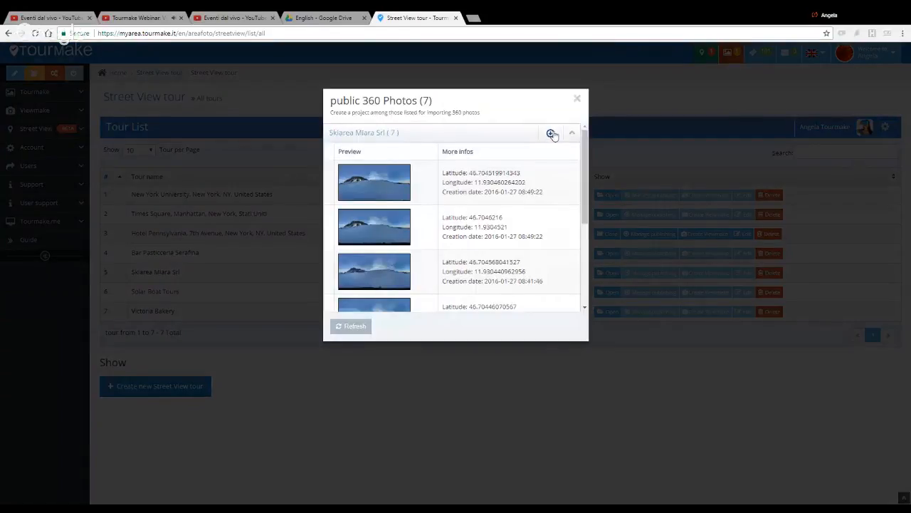
pyautogui.click(552, 134)
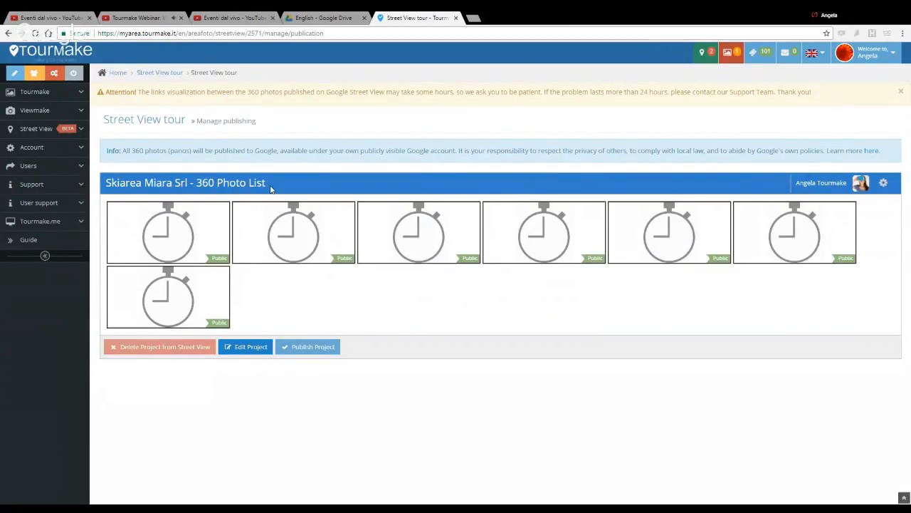
# Step: Return to the tour list and open publishing management for the published Skiarea Miara Srl tour
pyautogui.moveTo(146, 235)
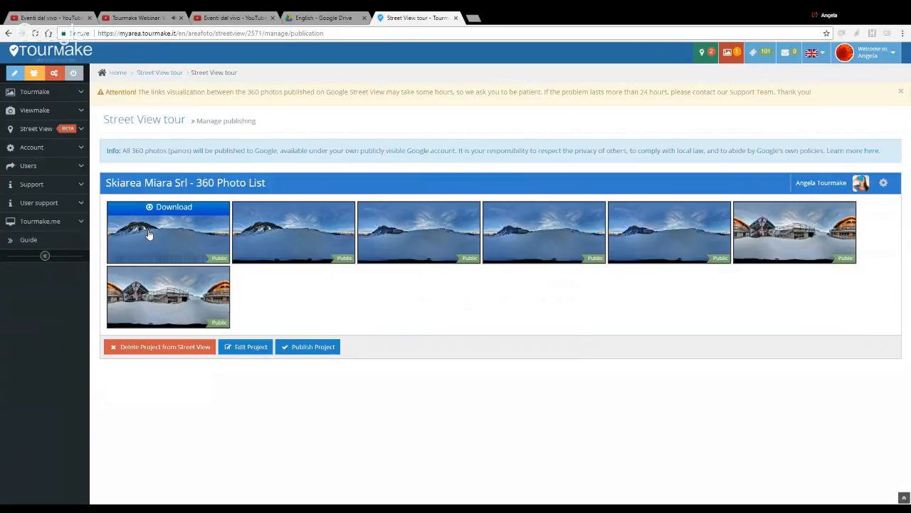
pyautogui.click(42, 128)
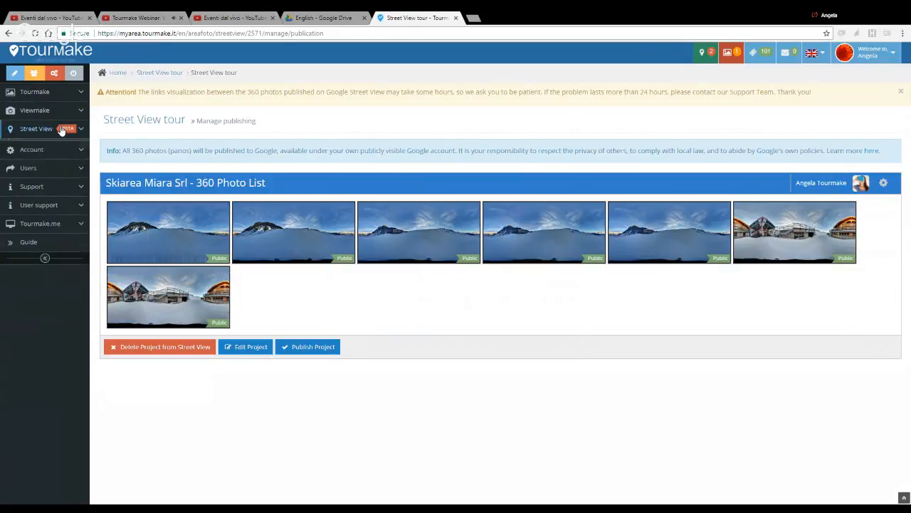
pyautogui.click(30, 150)
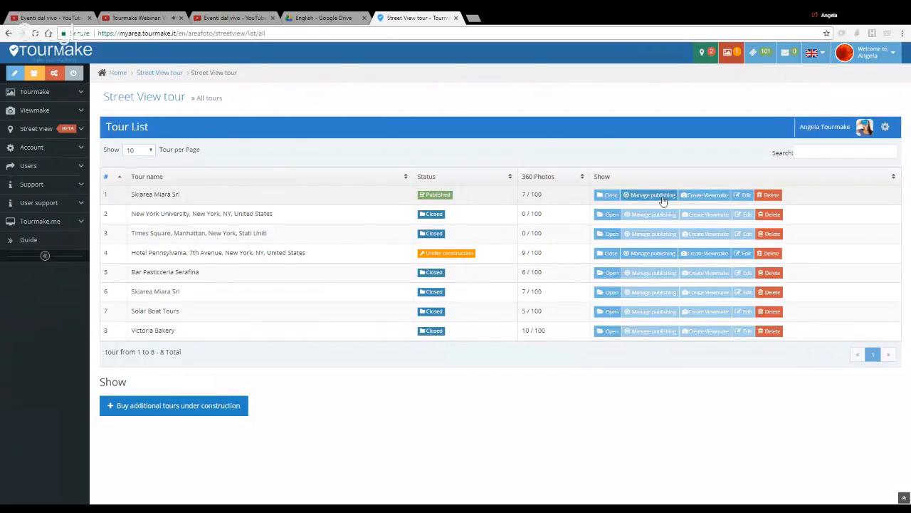
pyautogui.click(662, 196)
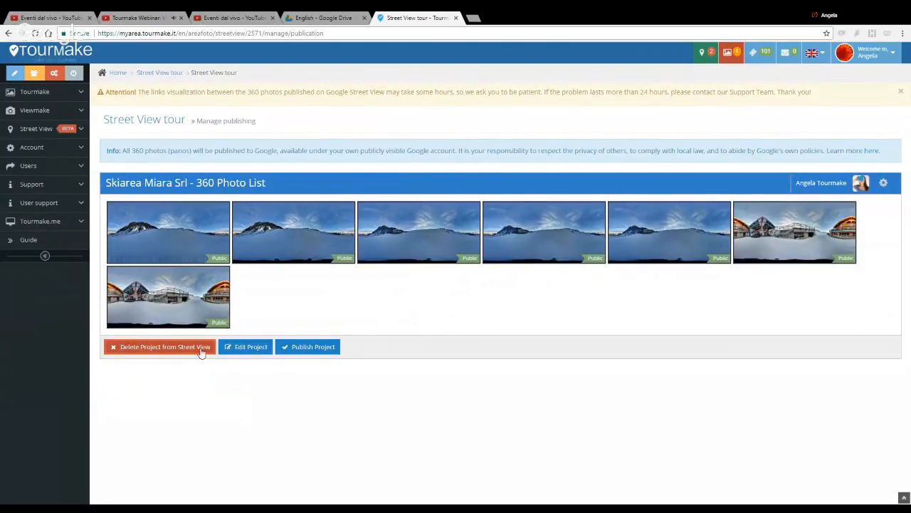
# Step: Review the Skiarea Miara Srl tour's available actions in the tour list, and reopen its 360 photo publishing page
pyautogui.click(34, 129)
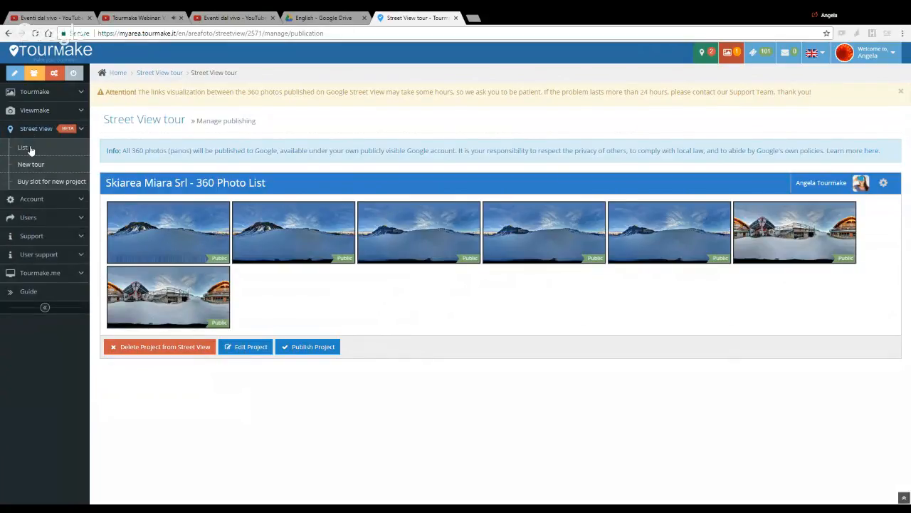
pyautogui.click(28, 145)
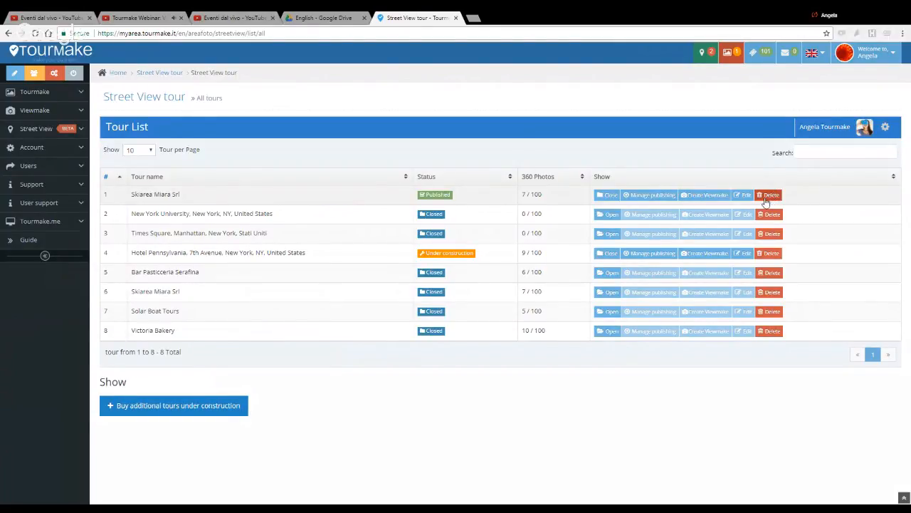
pyautogui.click(650, 195)
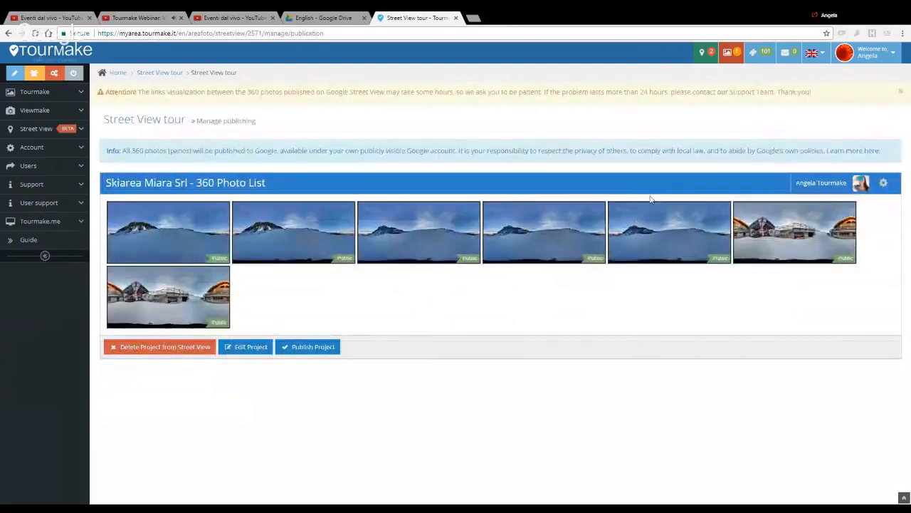